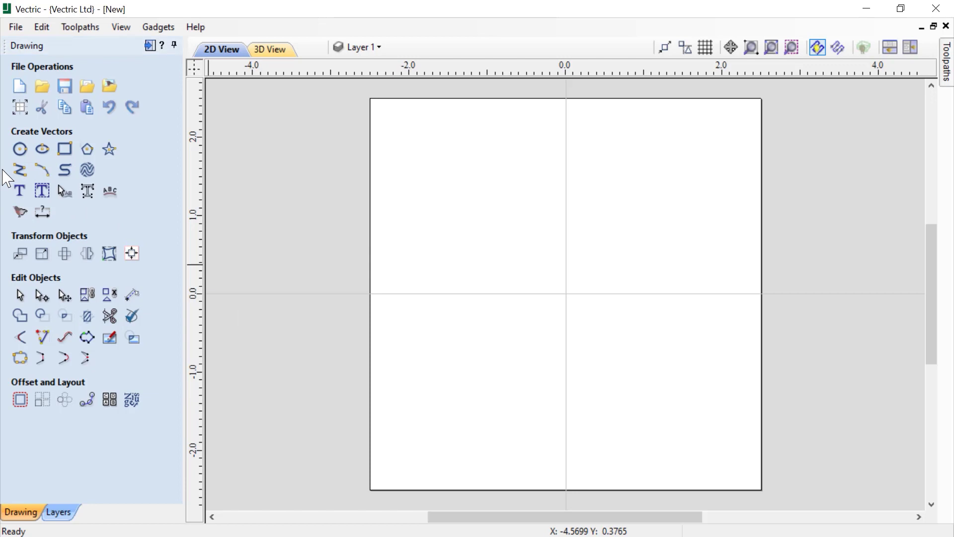
Draw a polyline of six straight segments from the sheet's upper-left area, bulging out to the right and returning to its lower-left area.
click(19, 172)
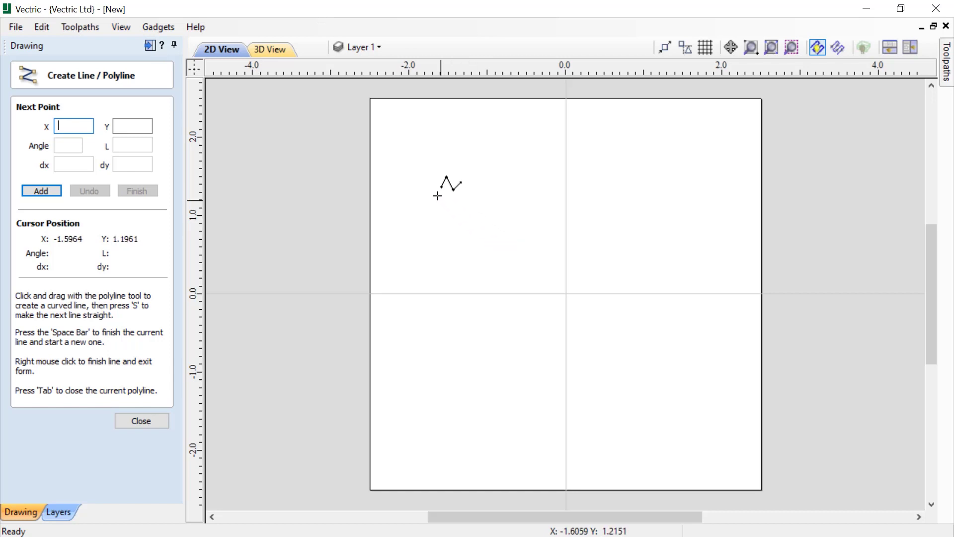
click(421, 150)
click(500, 201)
click(612, 169)
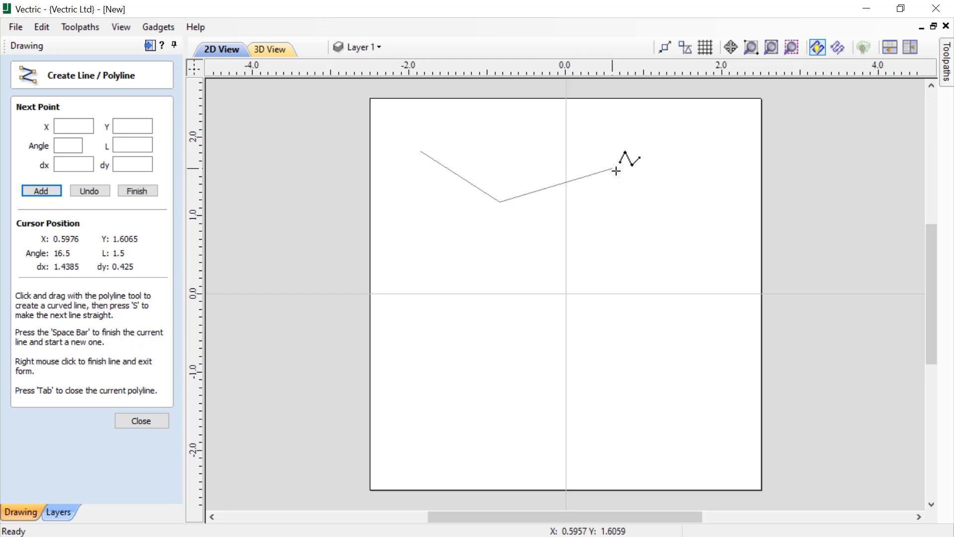
click(660, 243)
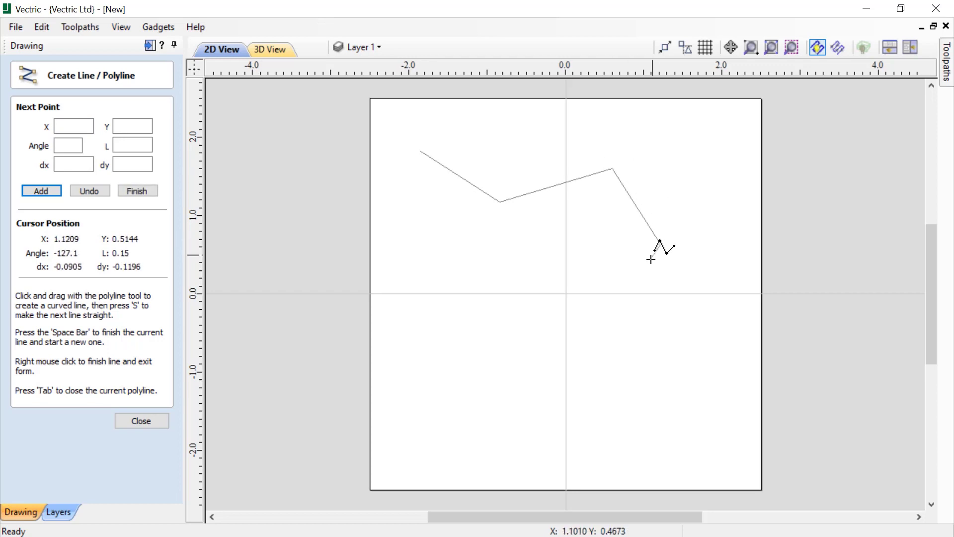
click(612, 321)
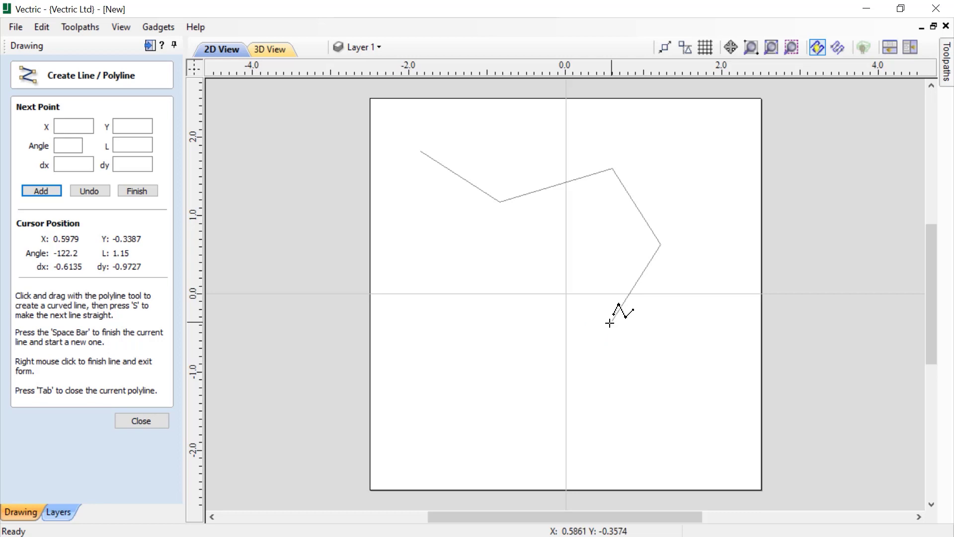
click(494, 348)
click(420, 343)
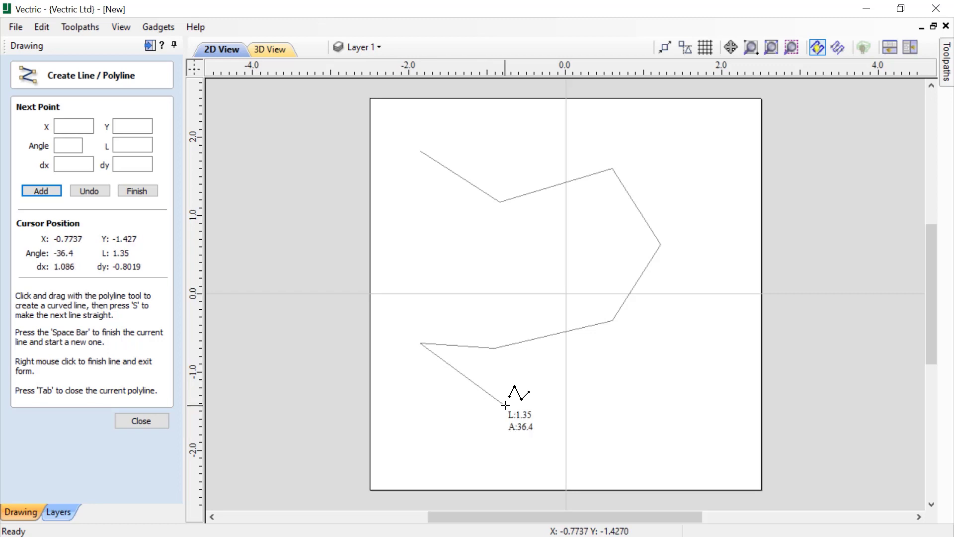
Continue the polyline with three curved segments waving across the lower part of the sheet to its lower-right area.
drag(506, 405, 532, 375)
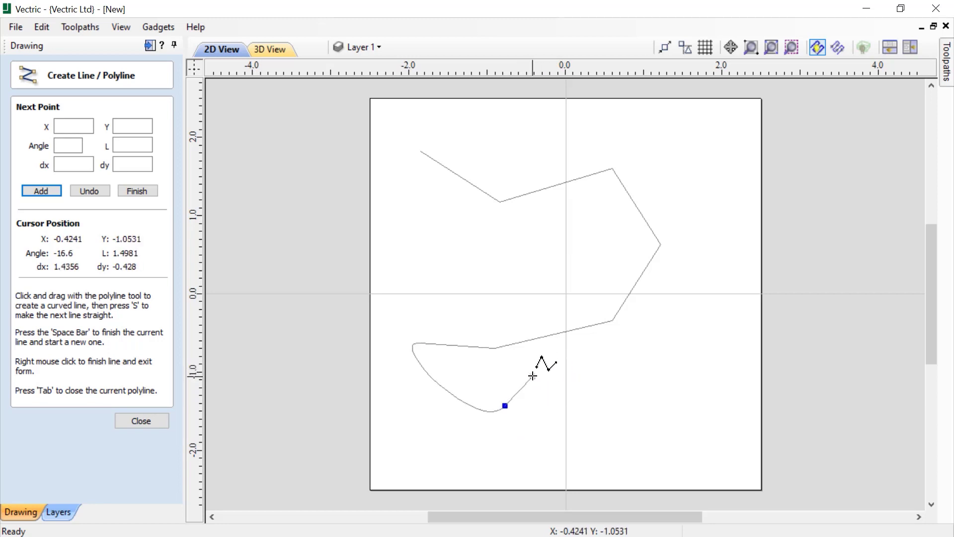
drag(634, 372, 650, 414)
drag(707, 371, 699, 342)
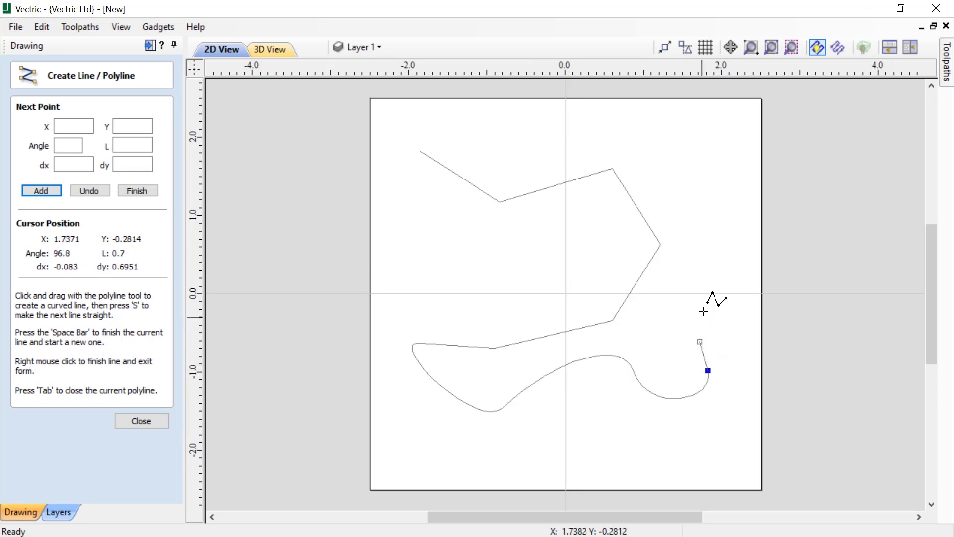
Continue the polyline with four straight segments up the sheet's right side and back along its top, and finish it open.
click(719, 272)
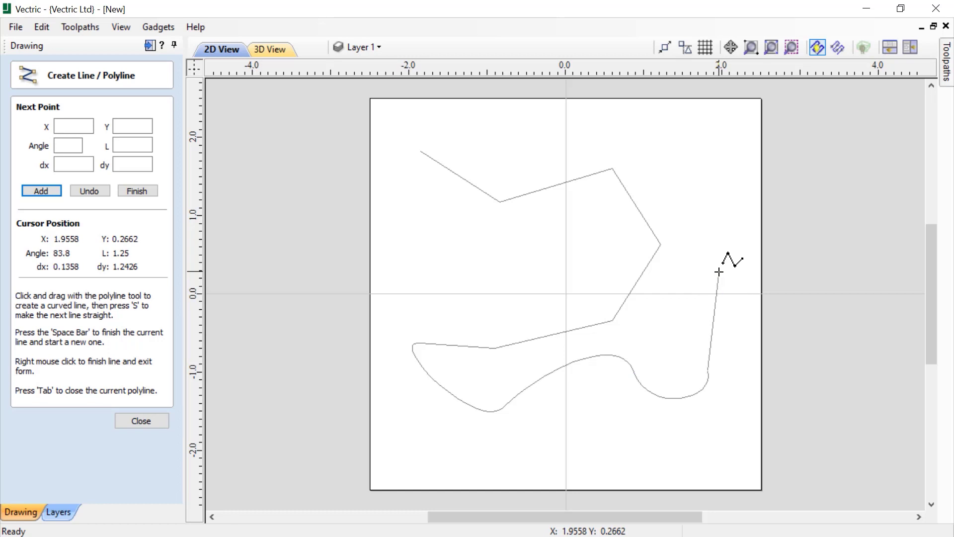
click(700, 192)
click(660, 139)
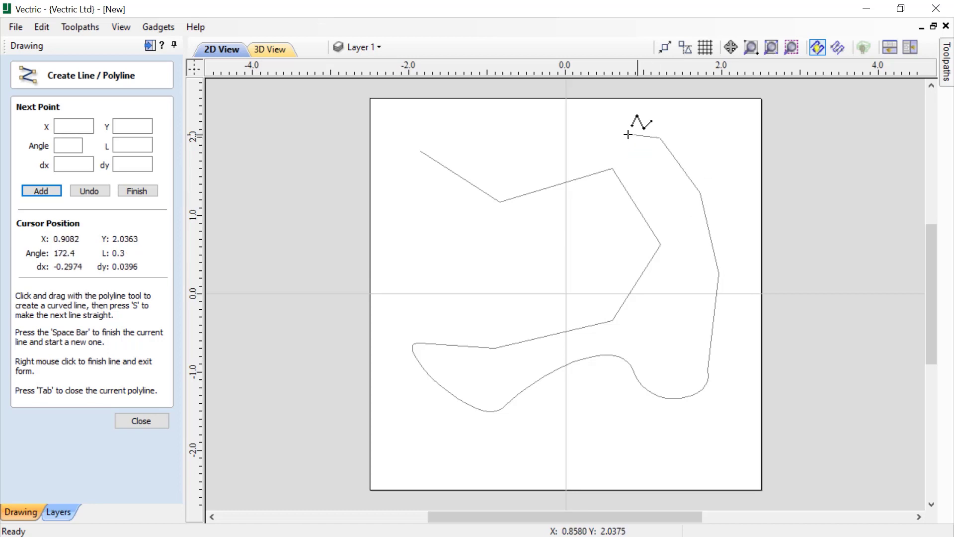
click(600, 131)
key(space)
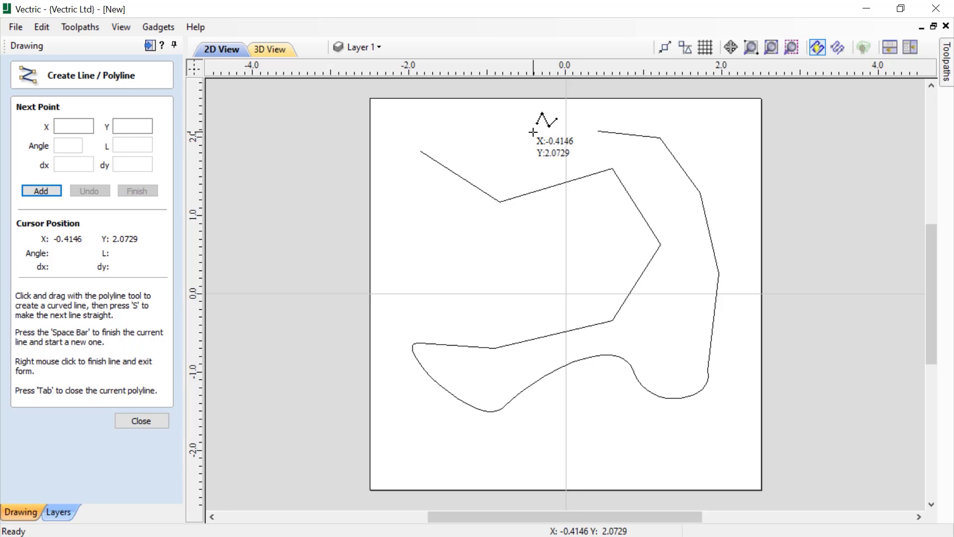
Draw a second polyline with straight and curved segments inside the first one's left opening and close it to its start point.
click(409, 220)
click(460, 220)
drag(523, 239, 519, 266)
drag(450, 264, 442, 248)
click(402, 274)
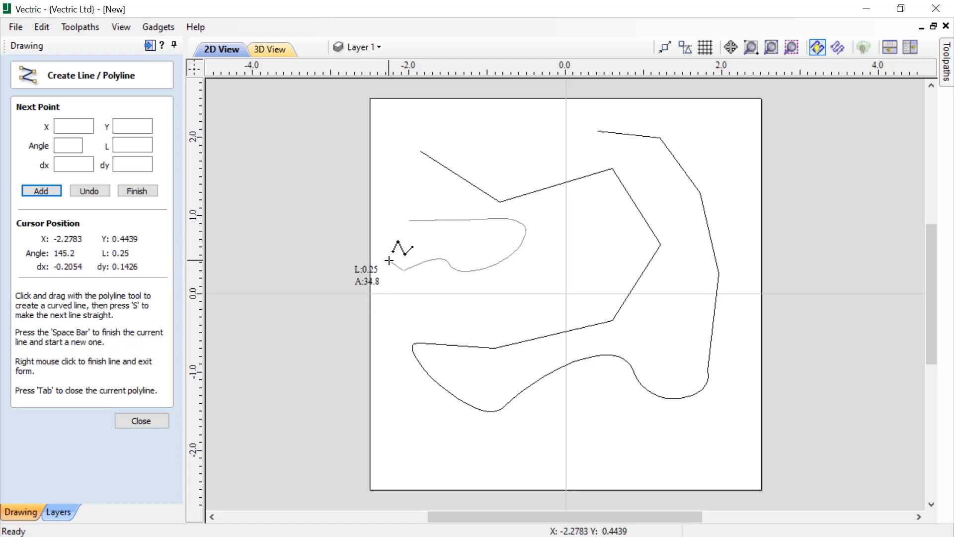
key(Tab)
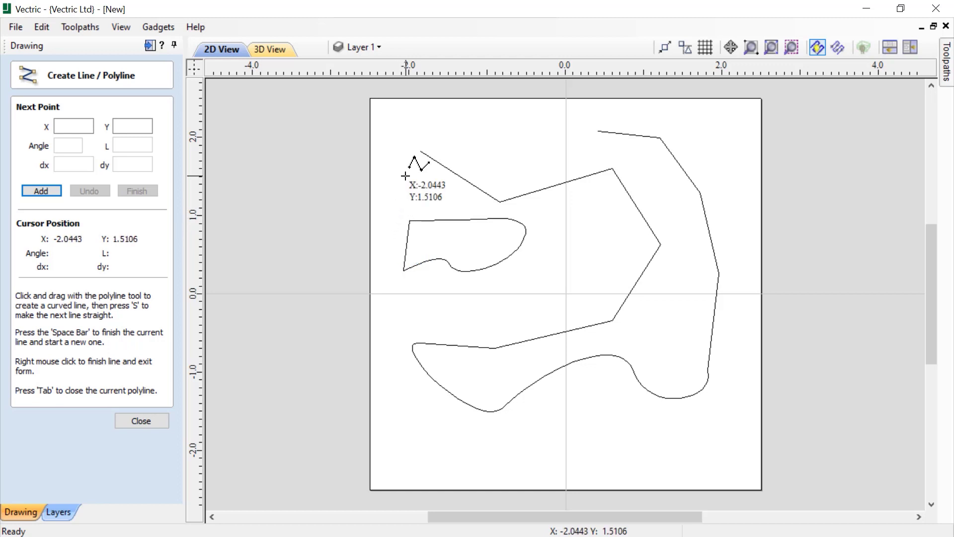
Draw an open polyline of three straight segments just right of the closed shape and exit the polyline tool.
click(591, 202)
click(612, 249)
click(582, 281)
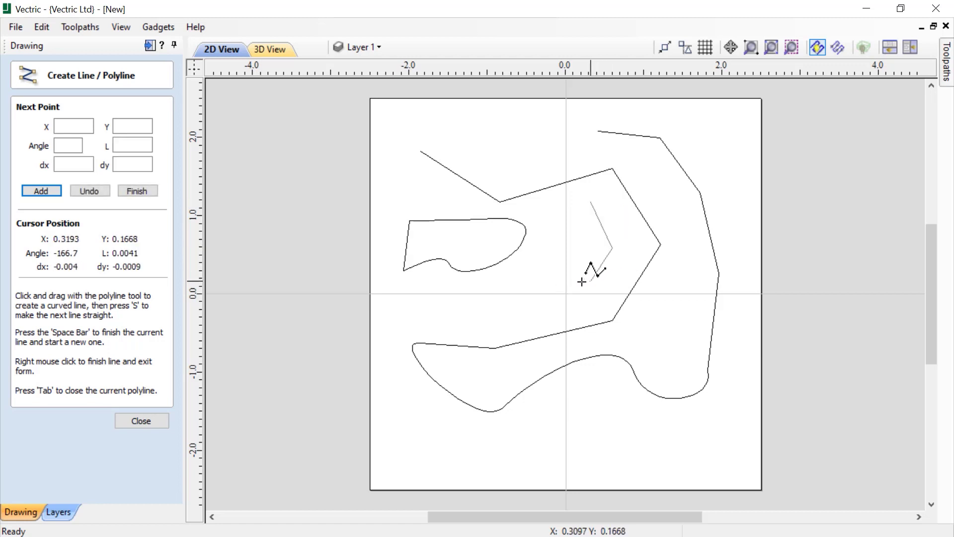
right_click(537, 285)
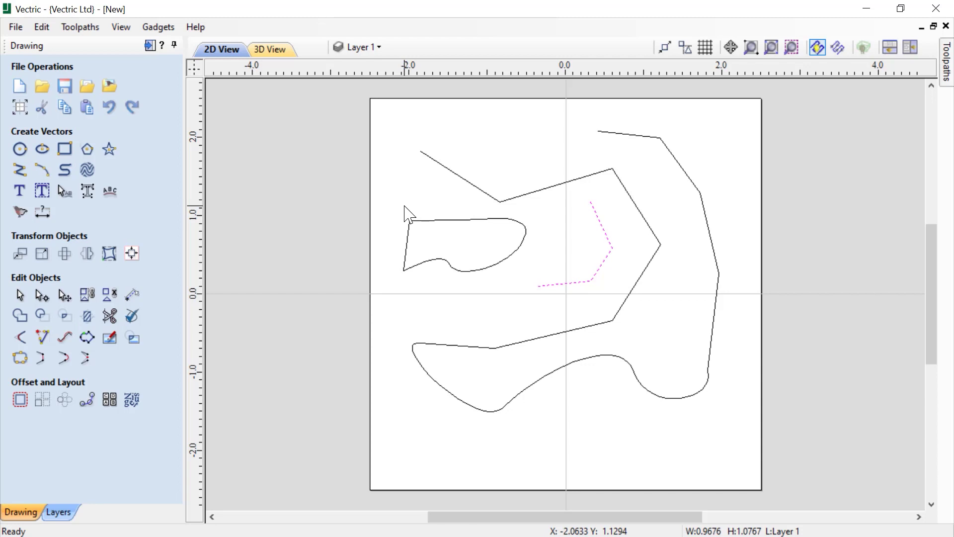
Select all the polylines on the sheet and delete them.
drag(349, 108, 759, 458)
key(Delete)
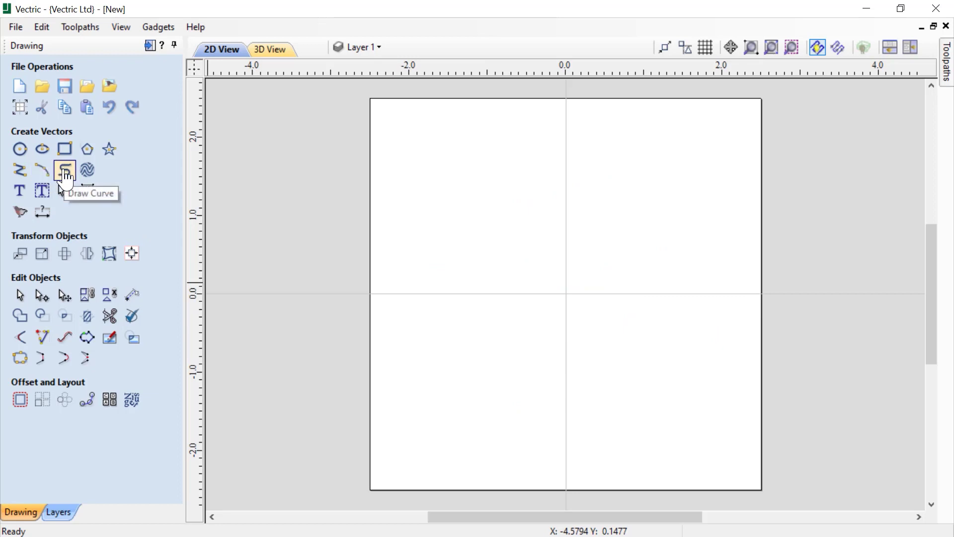
Start a smooth curve with the Draw Curve tool, arching through six points over the upper half and back to the left.
click(66, 178)
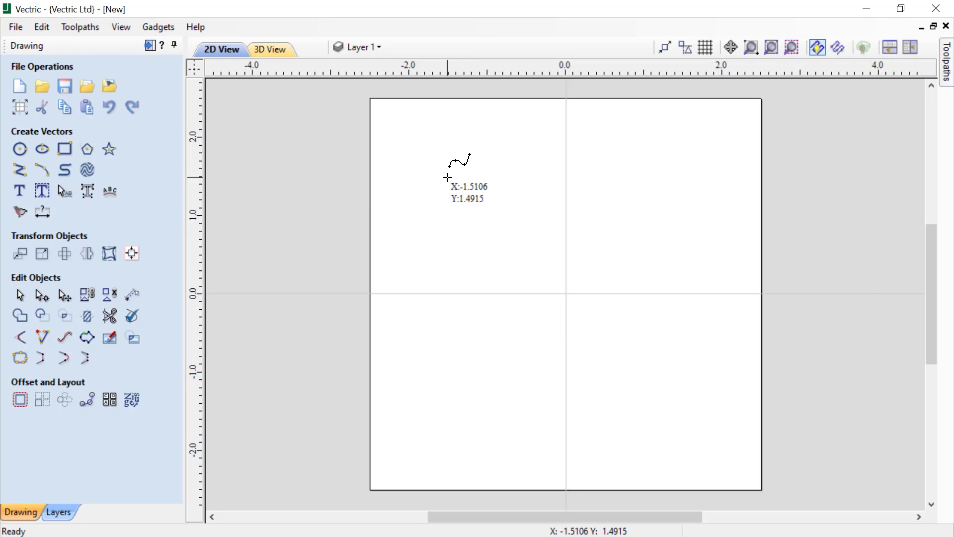
click(448, 177)
click(542, 143)
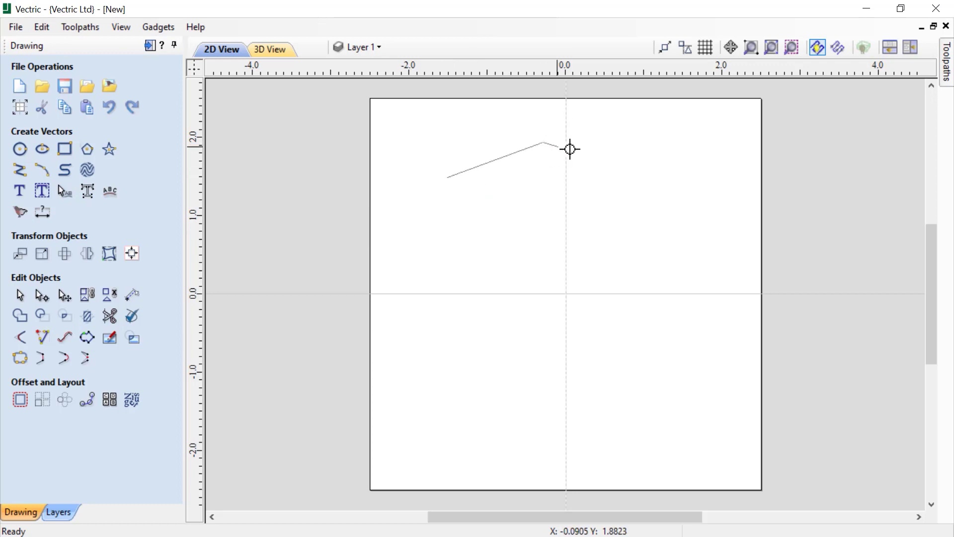
click(652, 203)
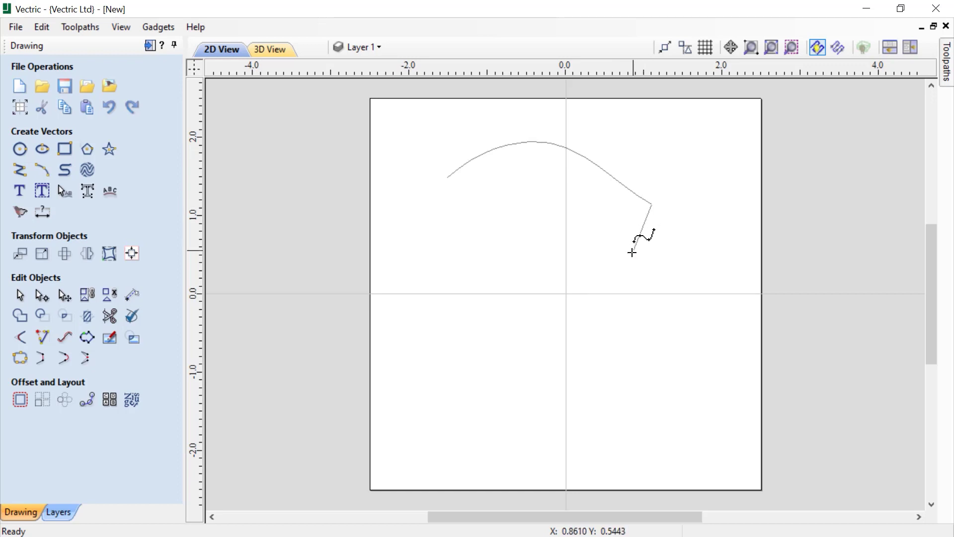
click(621, 275)
click(533, 270)
click(448, 278)
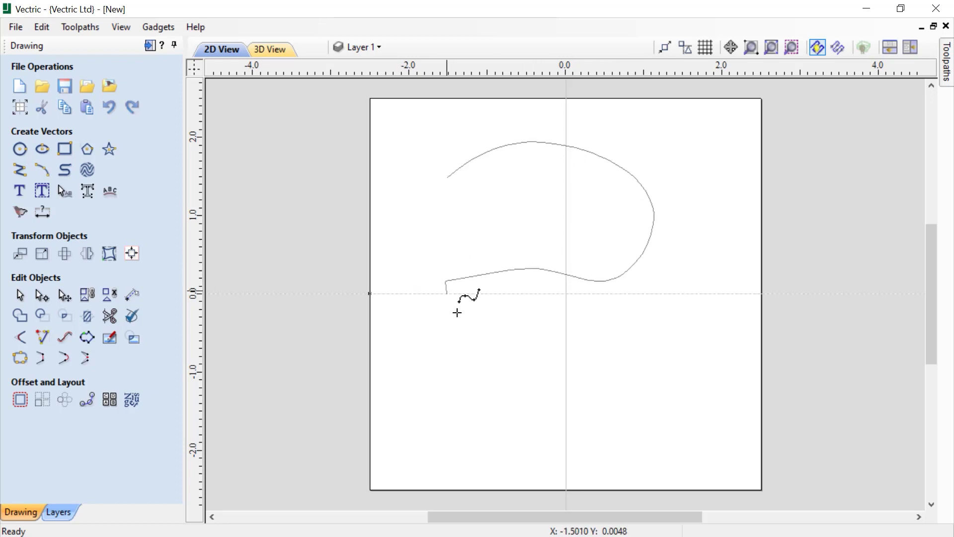
Extend the curve through a loop in the lower half, bring it up the left side, and finish it open.
click(467, 340)
click(614, 388)
click(520, 431)
click(425, 409)
click(406, 329)
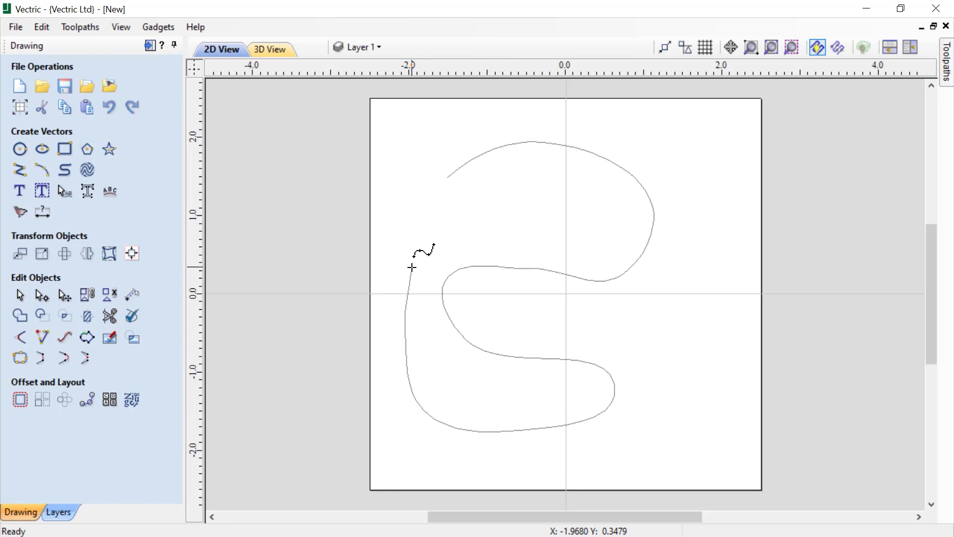
click(412, 268)
key(Escape)
Draw a second smooth curve through six points around the upper part of the first curve and close it.
click(406, 218)
click(409, 154)
click(466, 128)
click(646, 130)
click(716, 183)
click(708, 242)
right_click(710, 242)
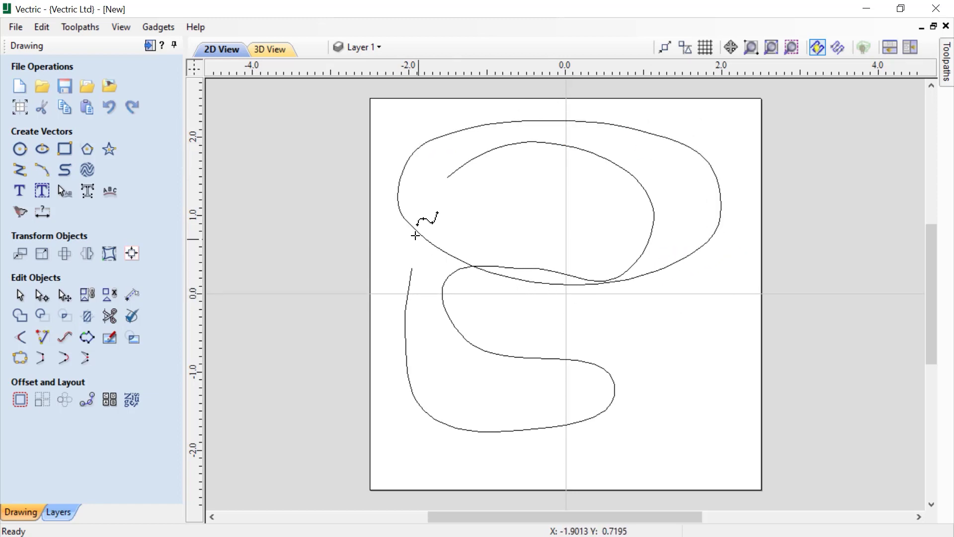
Draw an open four-point smooth curve in the sheet's lower-right area and exit the curve tool.
click(662, 317)
click(723, 351)
click(648, 452)
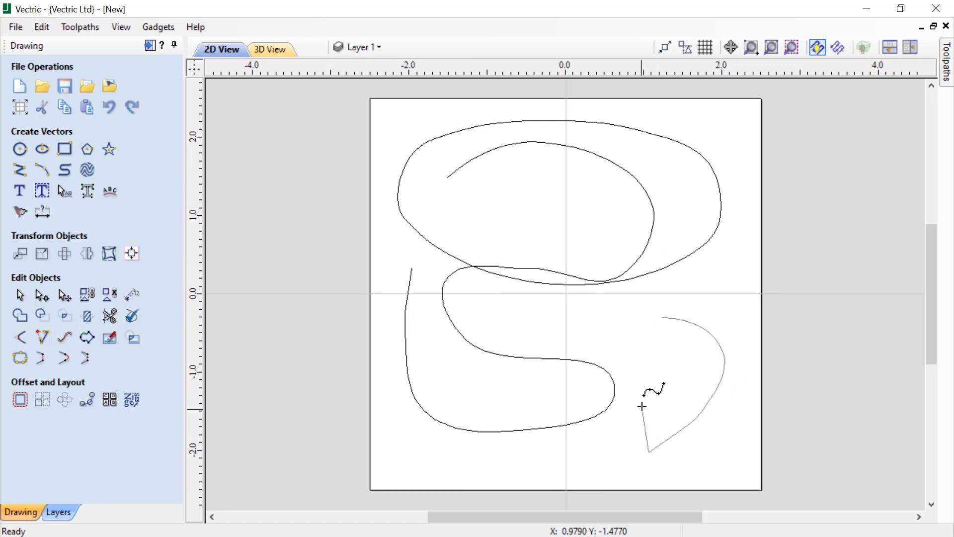
click(623, 352)
right_click(623, 352)
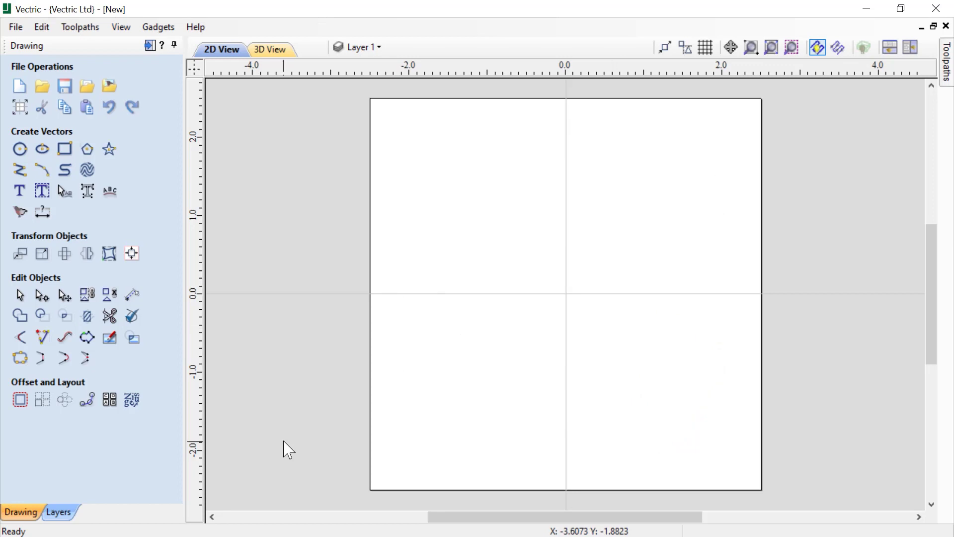
Create a circle centred at X 0, Y 0 with a radius of 0.5 inches.
click(22, 153)
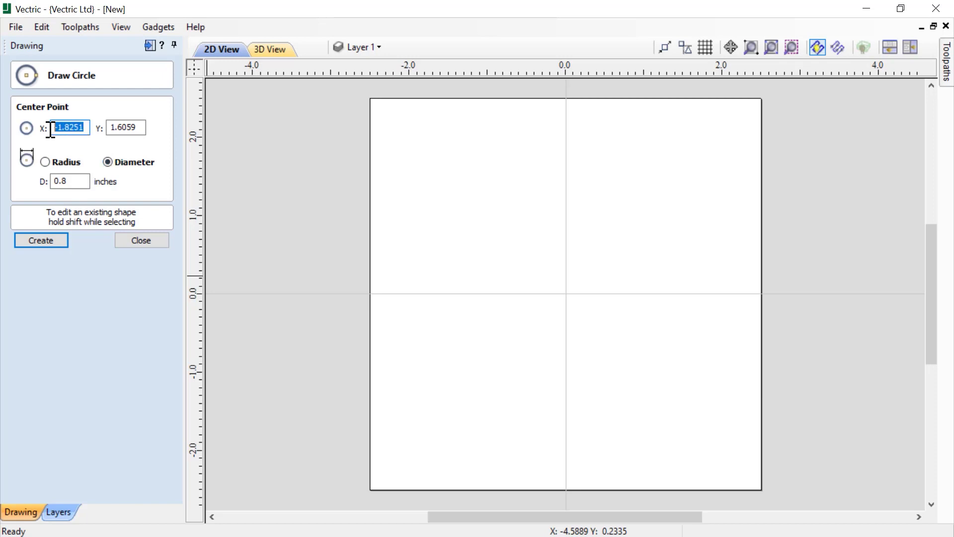
text(0)
double_click(127, 130)
text(0)
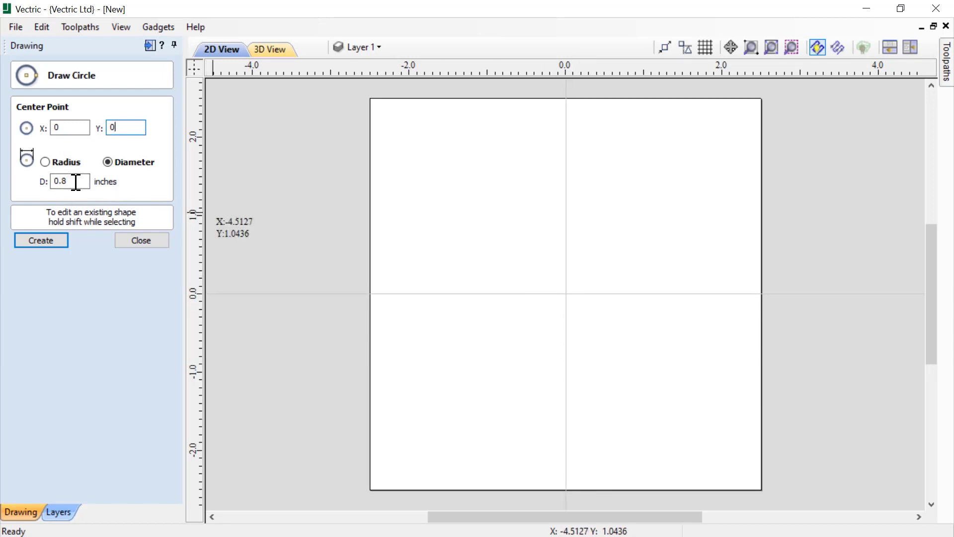
click(48, 163)
drag(75, 181, 36, 179)
text(.5)
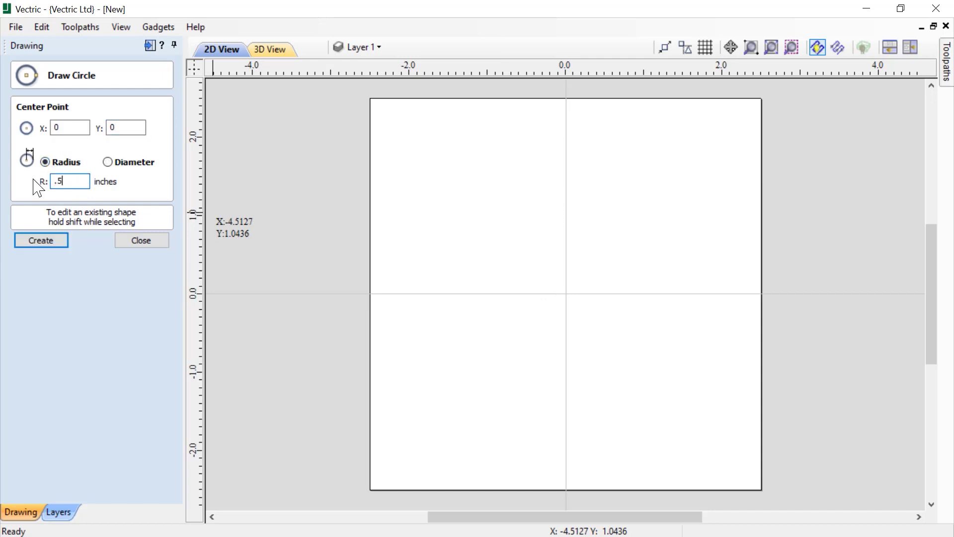
click(46, 242)
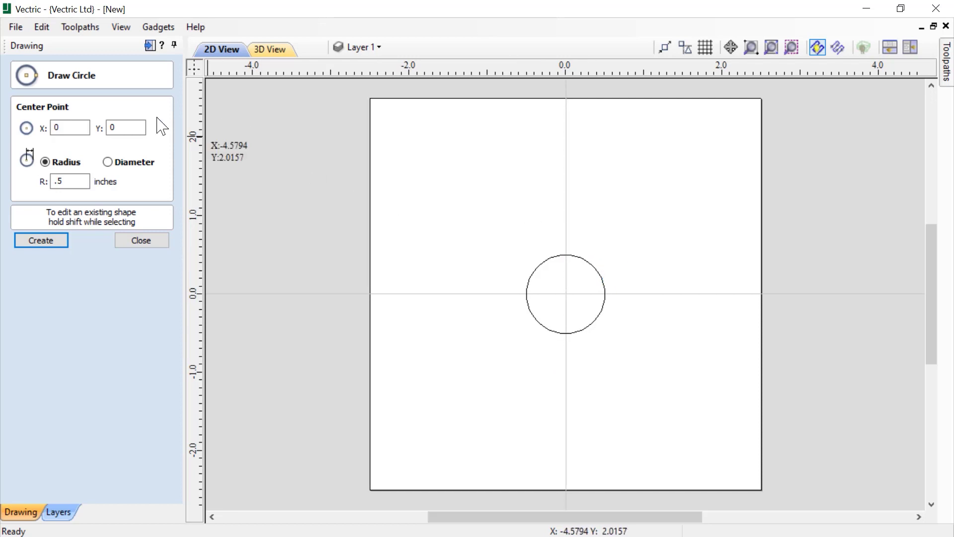
Place four more 0.5-inch-radius circles around the centre one, at about (-1.4, 1.5), (1.6, 1.8), (1.7, -0.9) and (-1.2, -1.0).
click(453, 173)
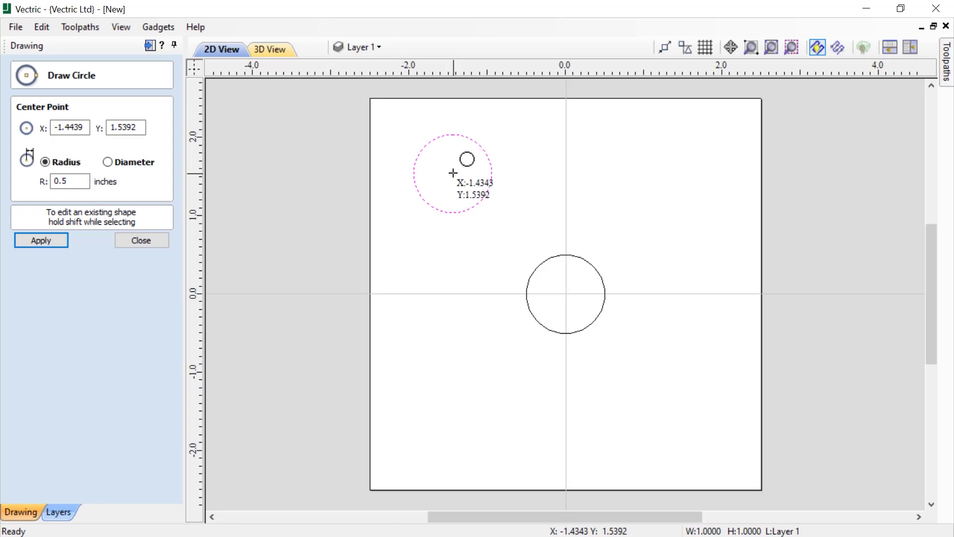
click(689, 156)
click(700, 364)
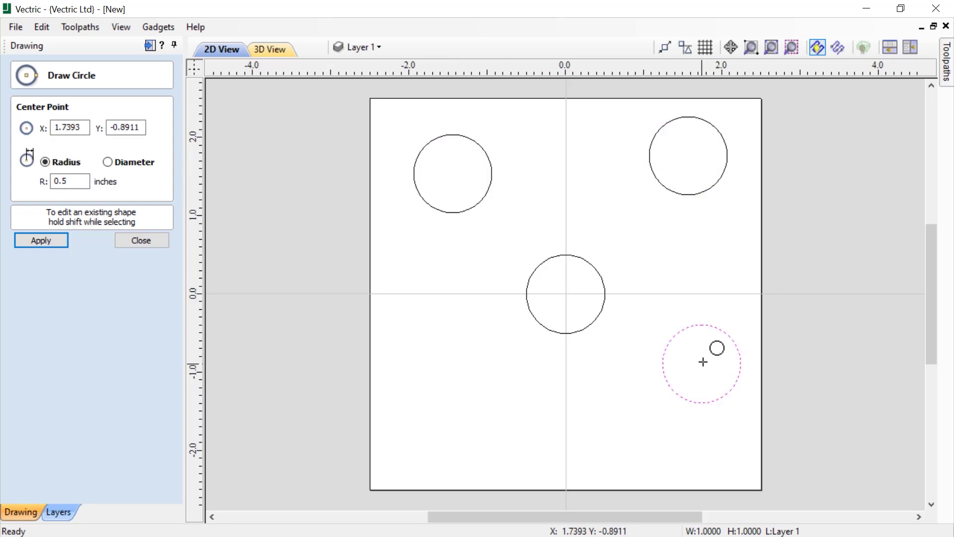
click(469, 373)
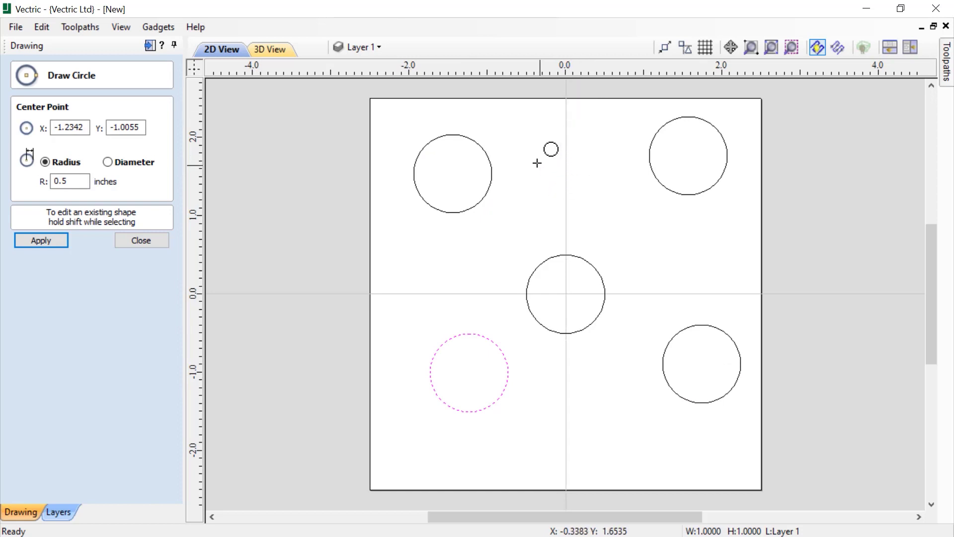
Draw a circle freehand with a radius of about 0.4 inches, just right of the upper-left circle.
drag(529, 157, 549, 181)
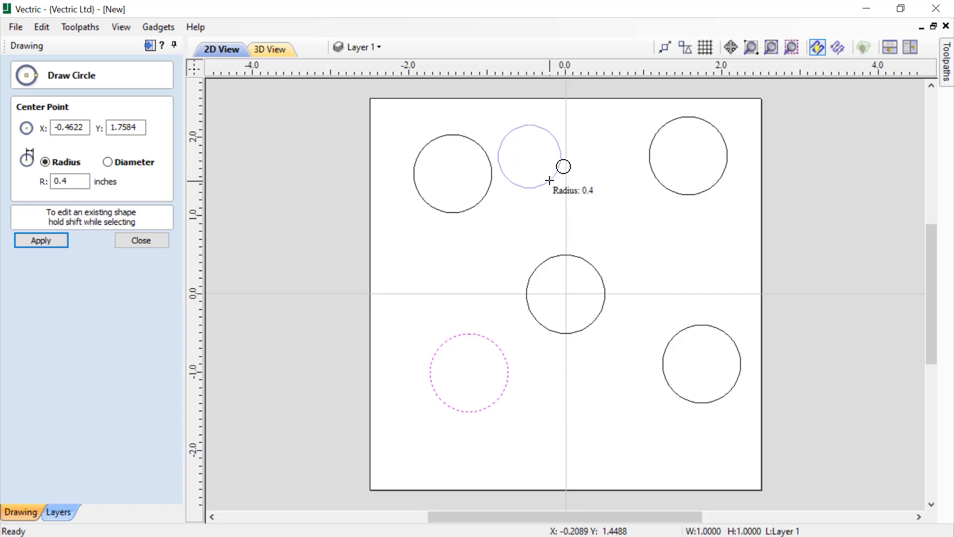
drag(549, 180, 549, 180)
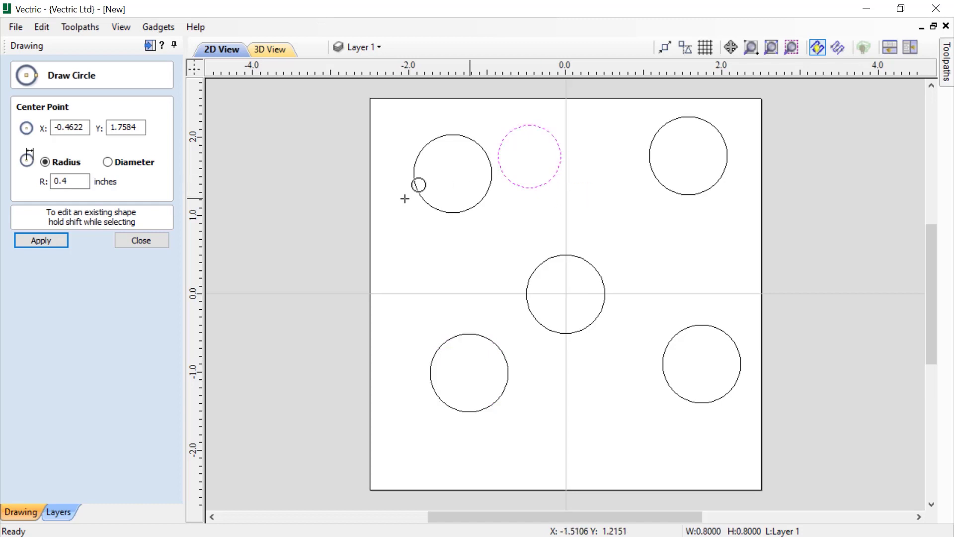
Draw two circles by diameter, each 1 inch across, centred at about (0.5, 1.1) and (-1.8, 0.5).
click(107, 162)
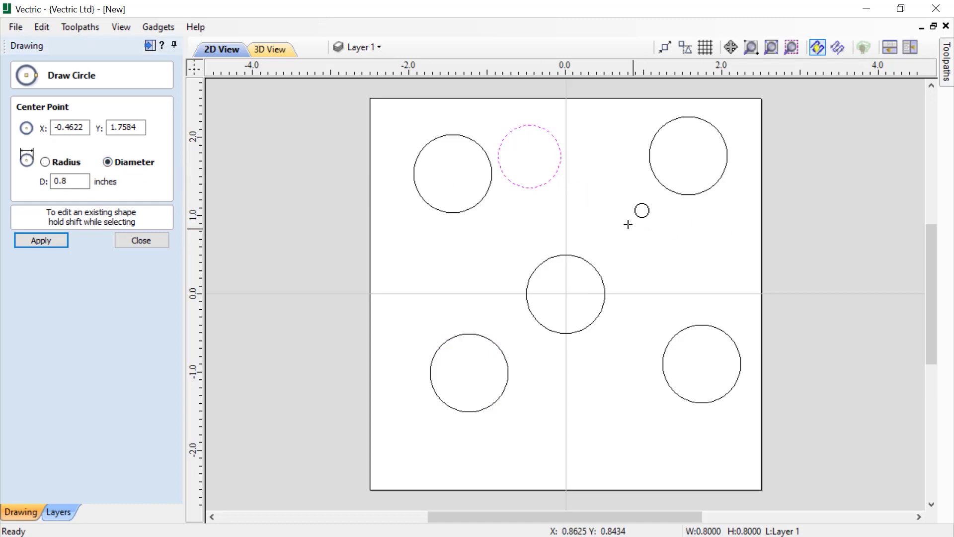
drag(600, 206, 628, 235)
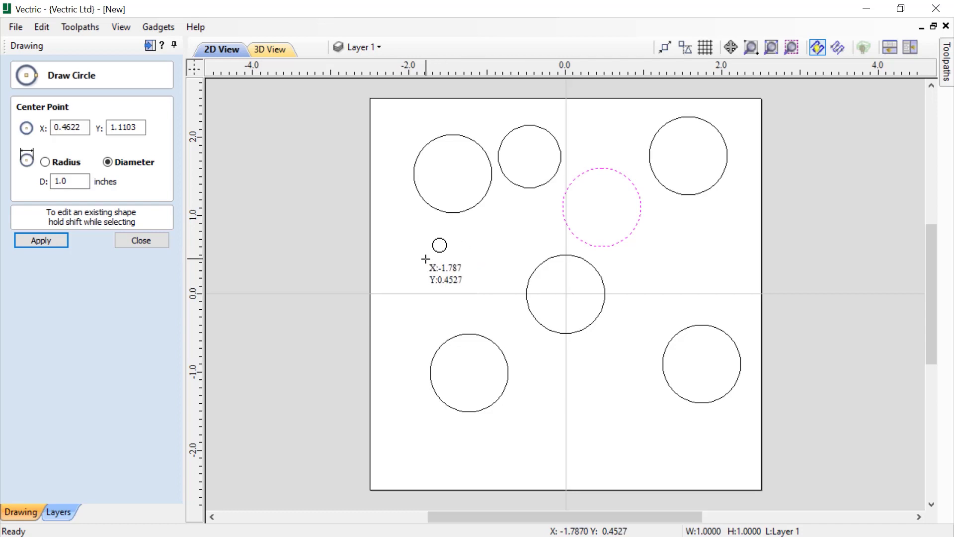
drag(426, 258, 437, 272)
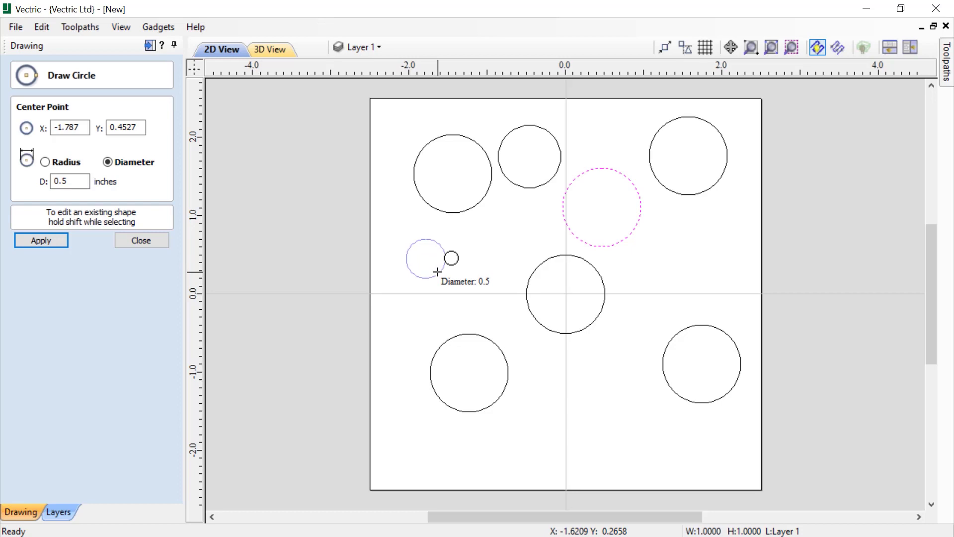
text(1)
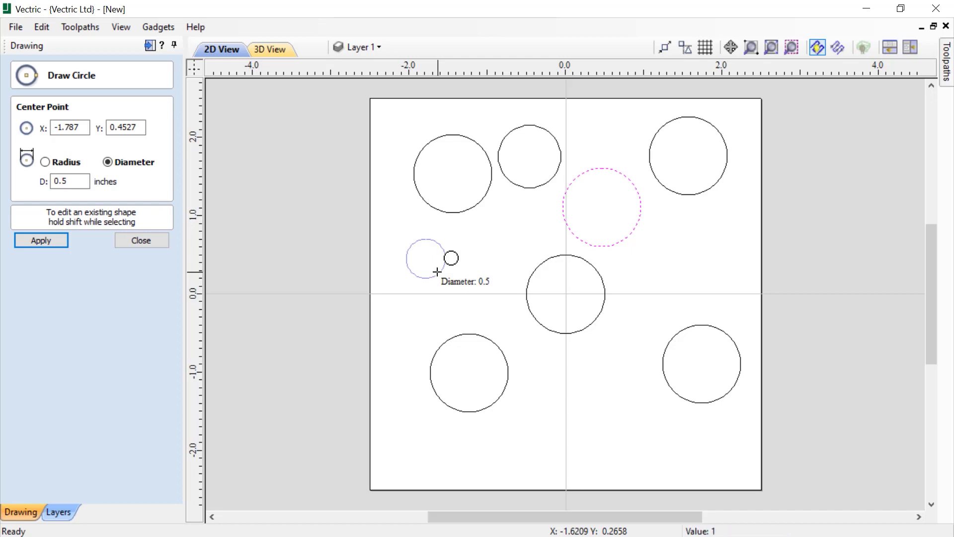
key(Return)
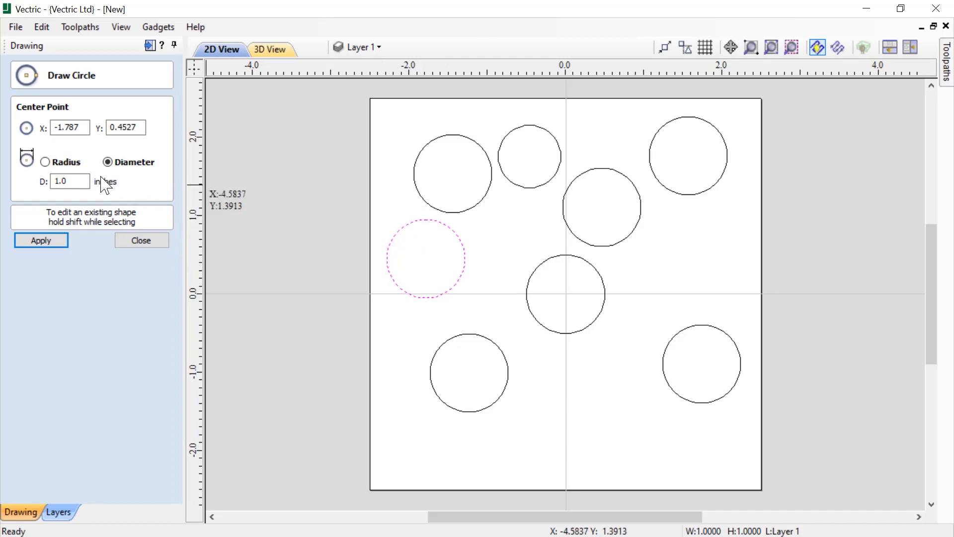
Draw a circle with an exact diameter of 1.5 inches centred at about (1.5, 0.5) and exit the circle tool.
drag(680, 253, 692, 268)
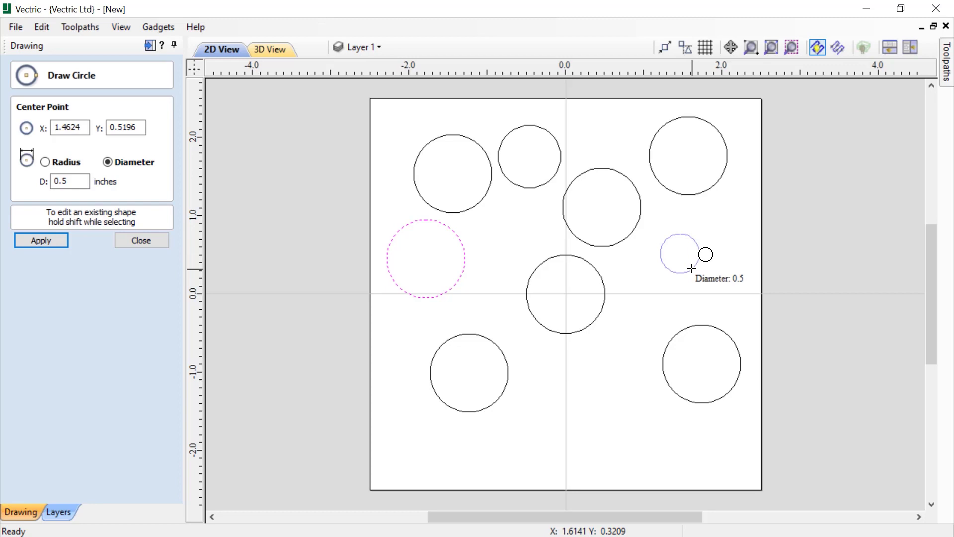
text(1.5)
key(Return)
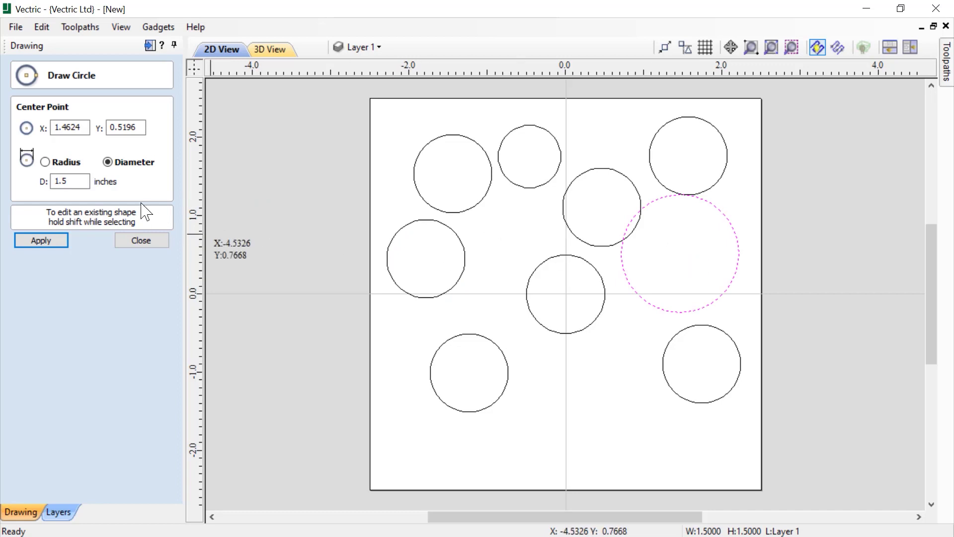
click(142, 241)
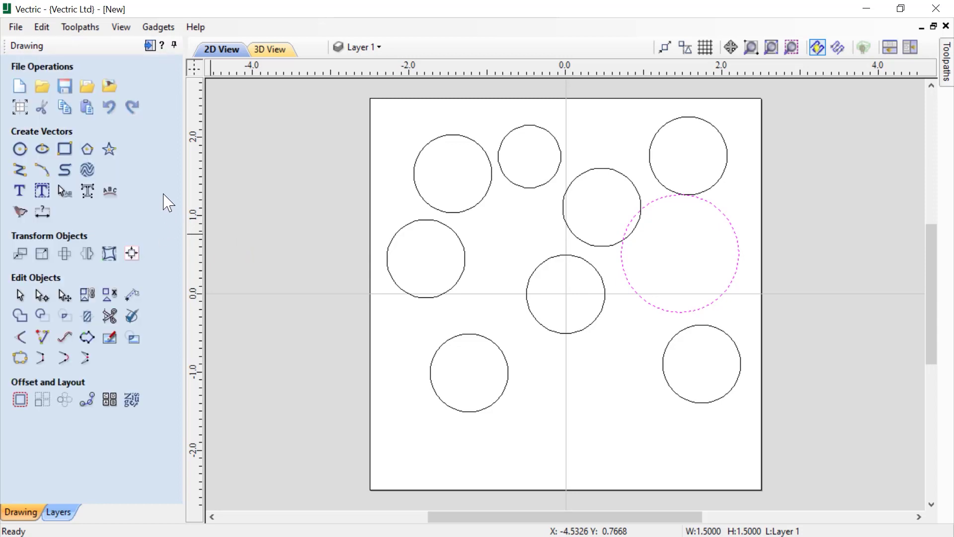
Open the small upper circle for editing, switch to editing the largest circle, and exit without changing either.
click(514, 246)
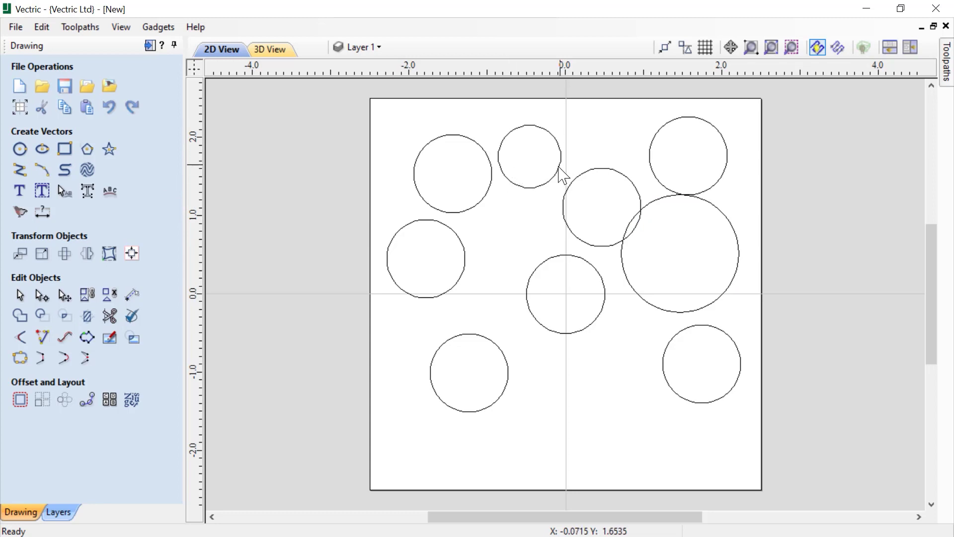
click(531, 191)
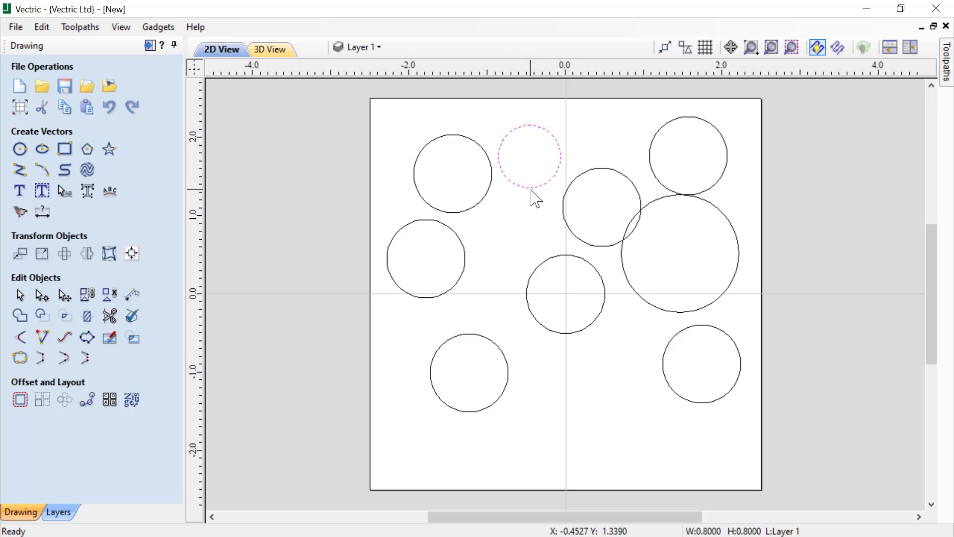
double_click(532, 191)
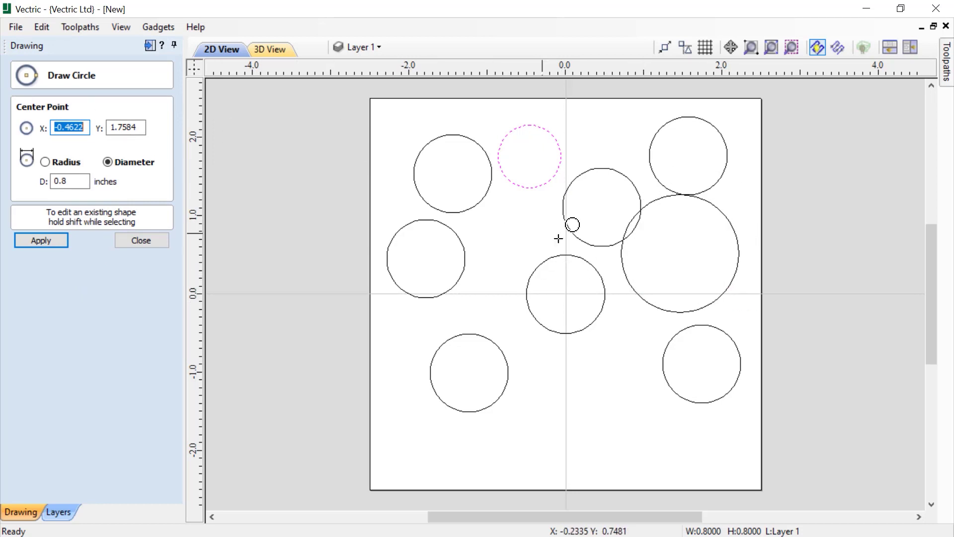
shift+click(663, 309)
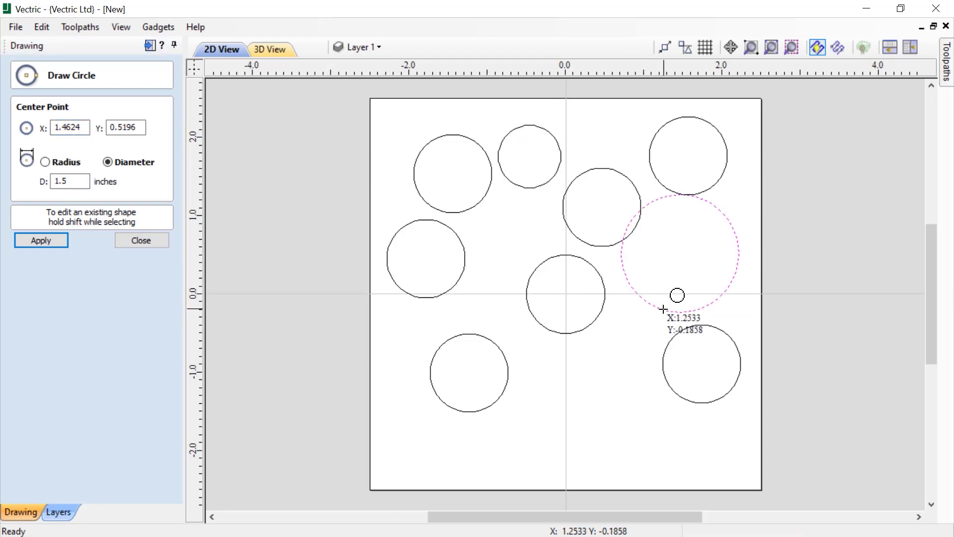
click(150, 242)
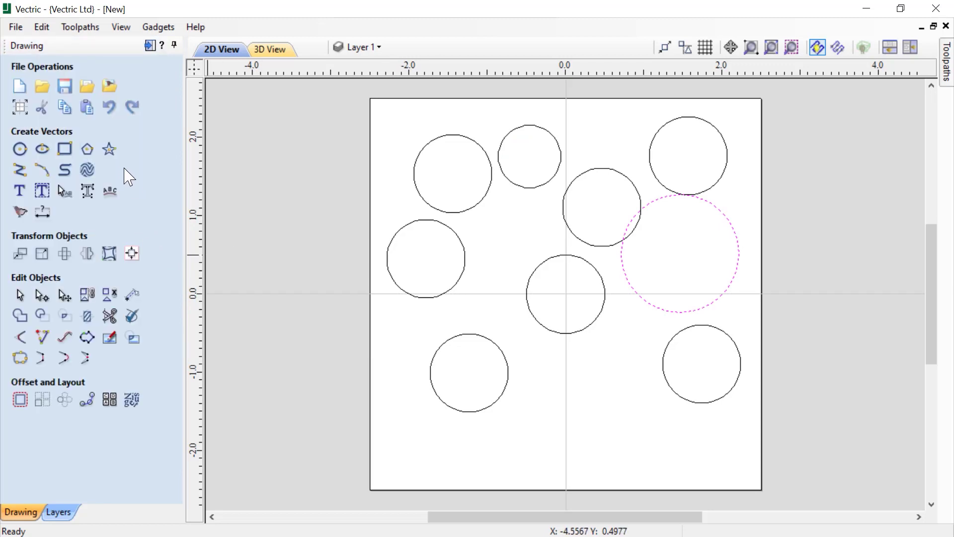
Draw a five-point star with a 0.5-inch outer radius centred at about (0.4, -1.2), then reopen and close its settings.
click(109, 148)
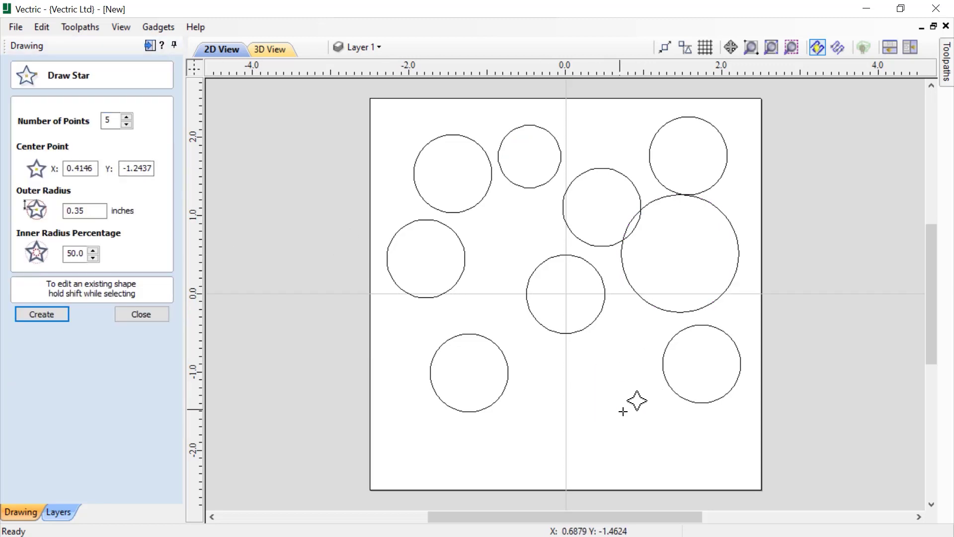
drag(623, 411, 639, 405)
click(158, 318)
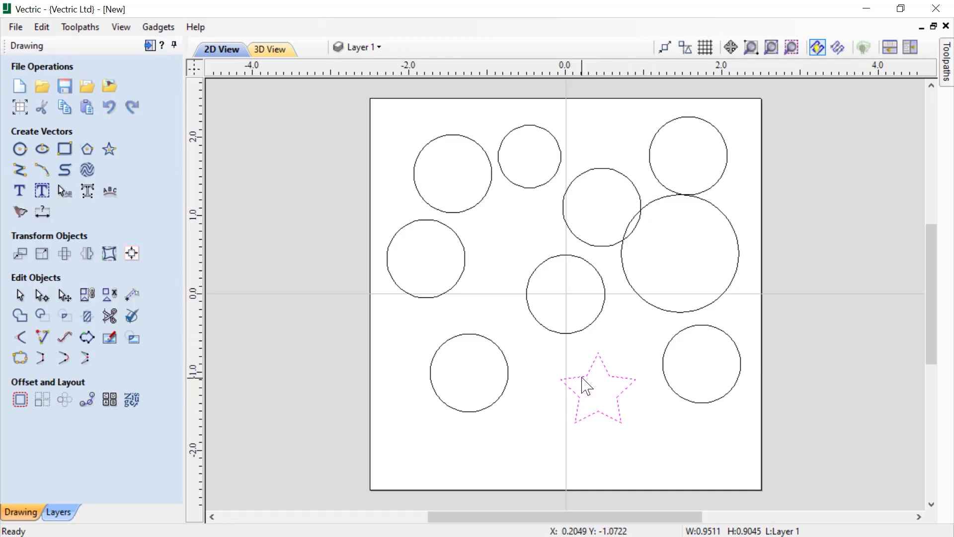
double_click(600, 385)
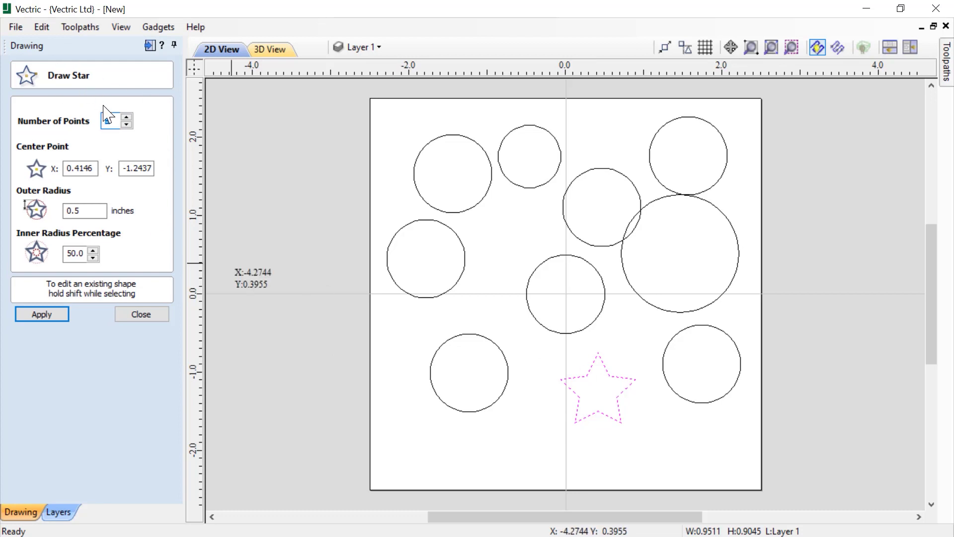
click(140, 314)
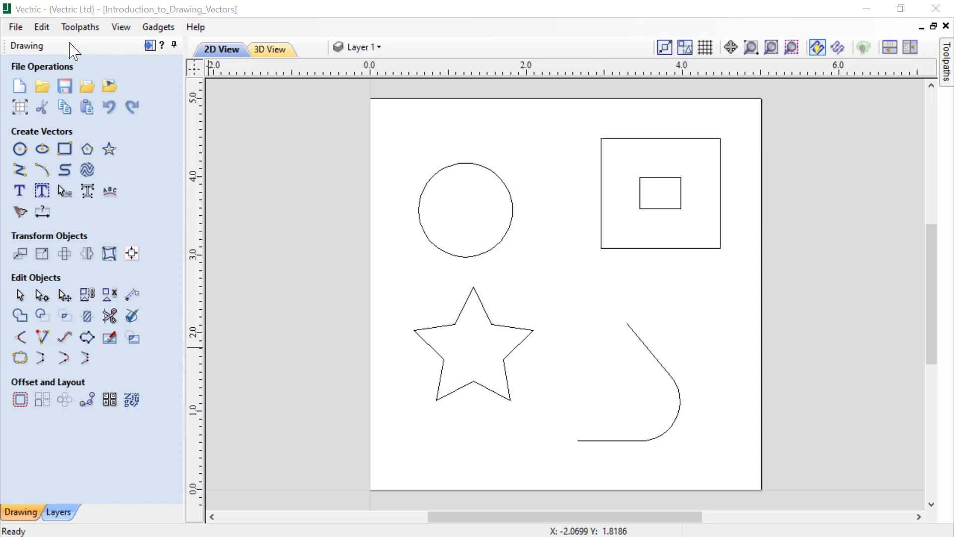
Open the Snapping Options, review the geometry and smart snapping settings, and close the dialog.
click(42, 27)
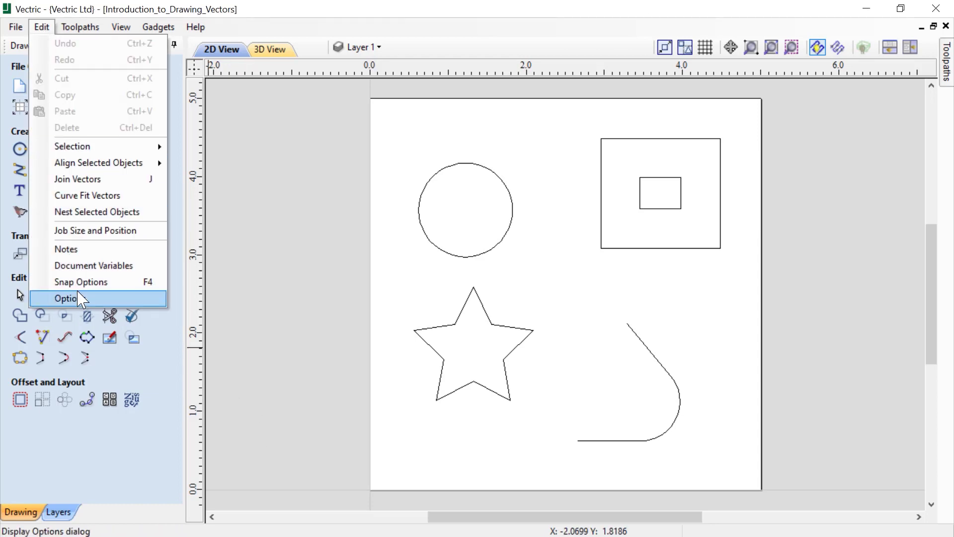
click(133, 288)
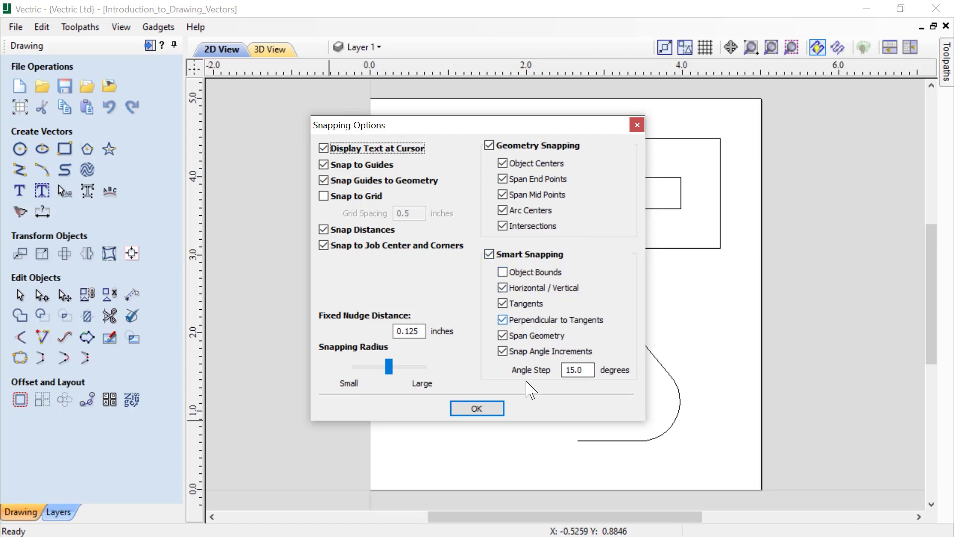
click(476, 408)
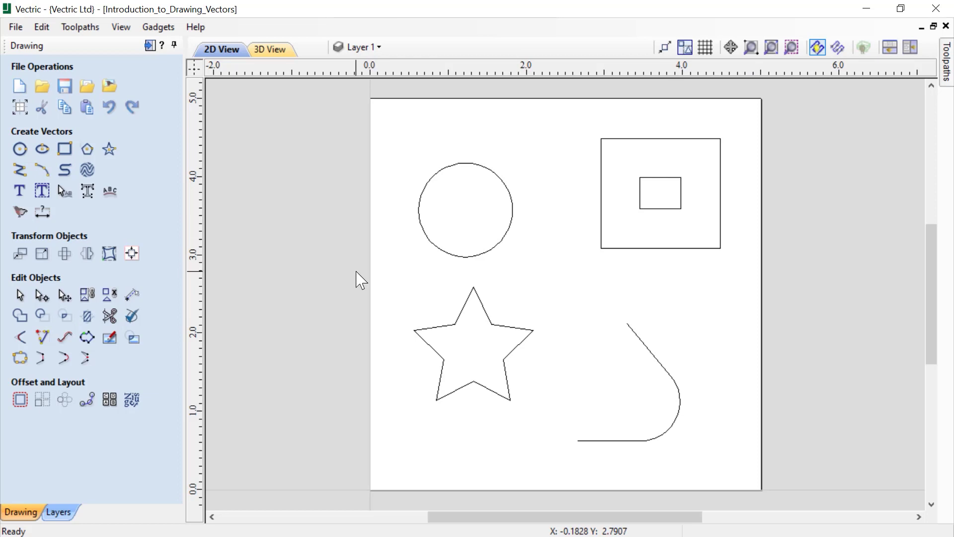
Enable Geometry Snapping in the Snapping Options.
key(F4)
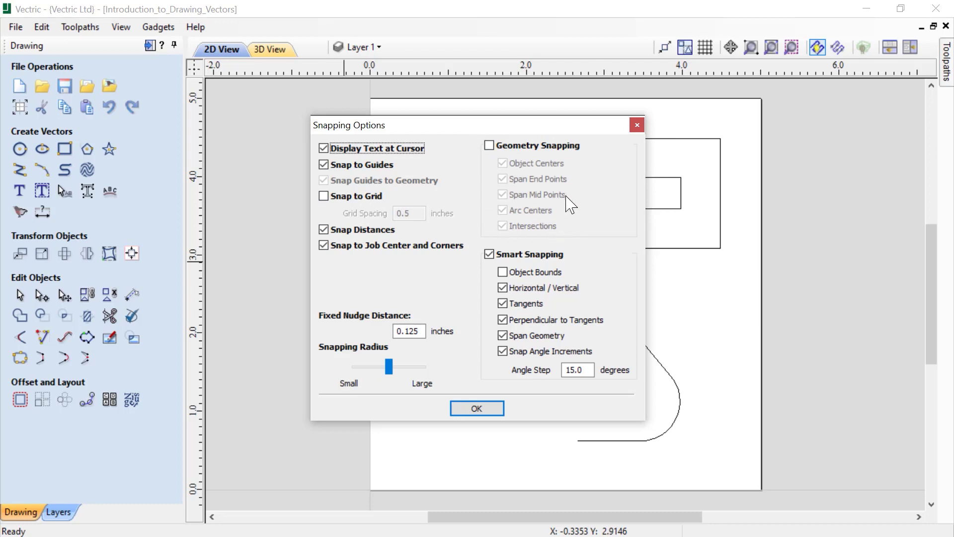
click(490, 145)
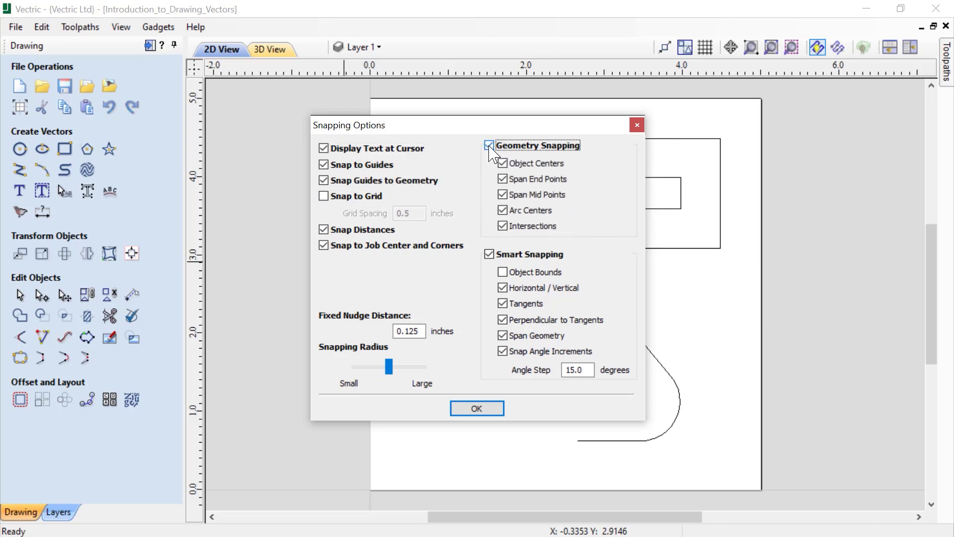
click(485, 413)
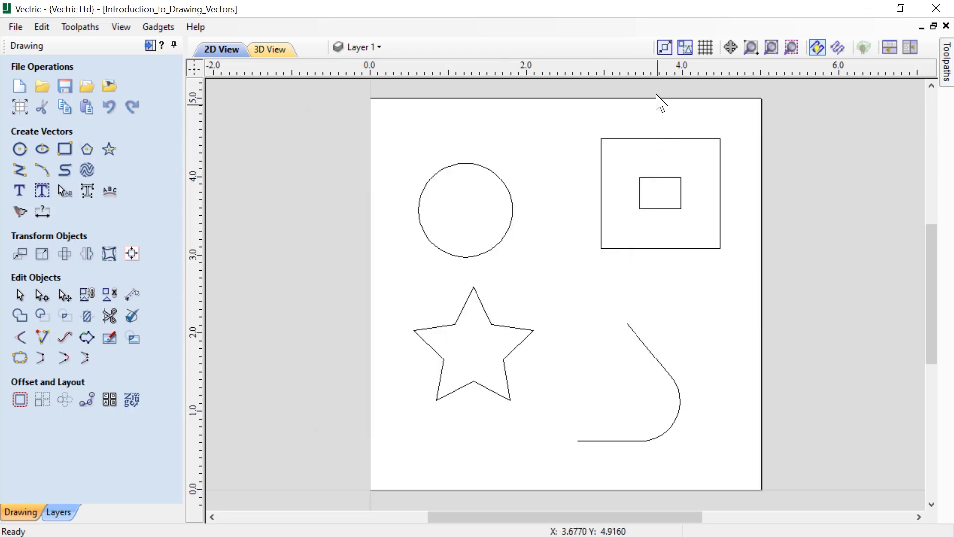
Replace geometry and smart snapping with grid snapping, and check the grid spacing in the Snapping Options.
click(665, 48)
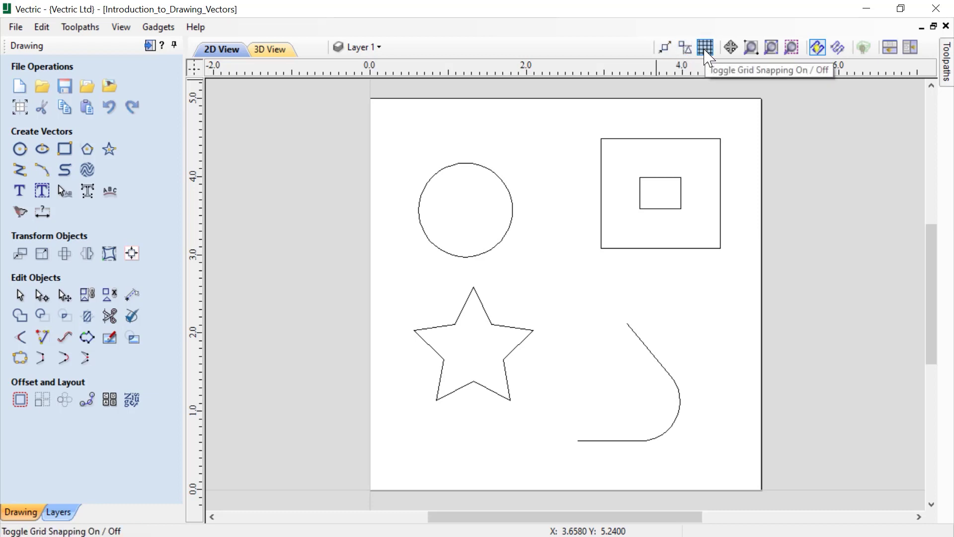
click(704, 52)
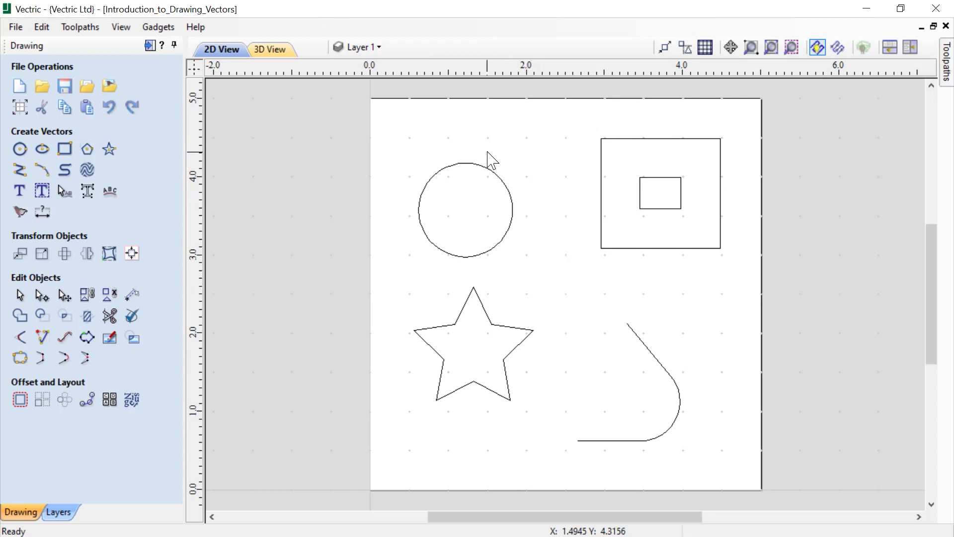
key(F4)
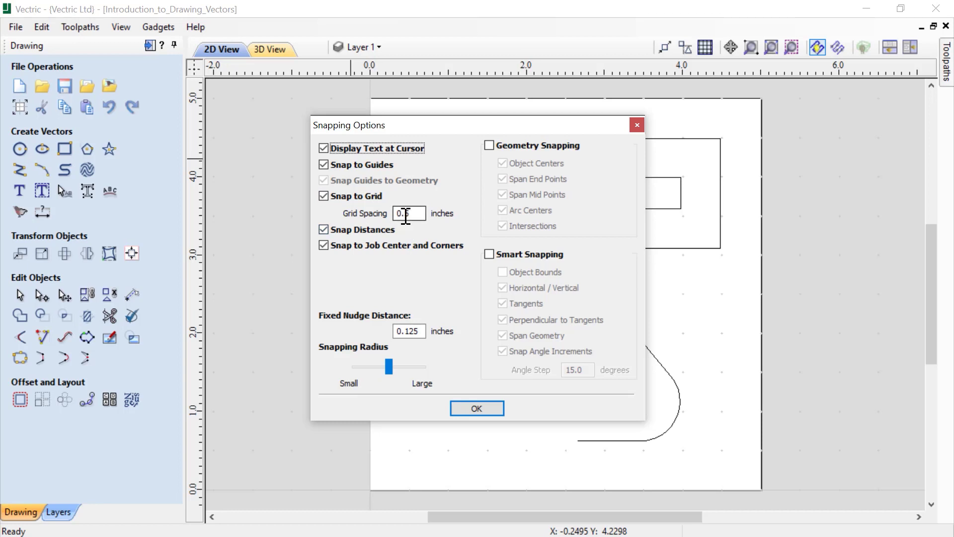
click(482, 413)
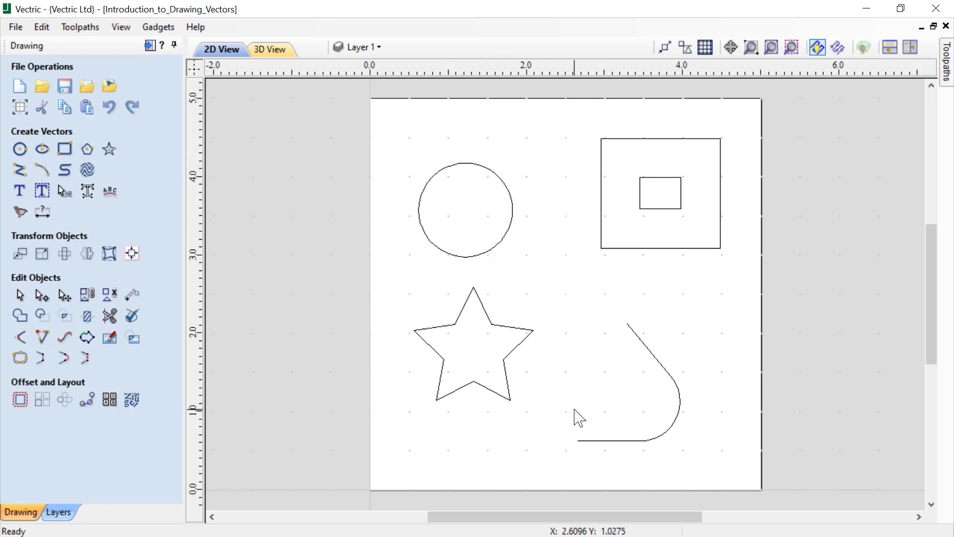
Draw an open polyline through grid points (2, 4.5), (2.5, 4.5), (2.5, 4), (2, 3.5), (2, 3), (2.5, 2), (2.5, 1.5) and (2, 0.5).
click(20, 170)
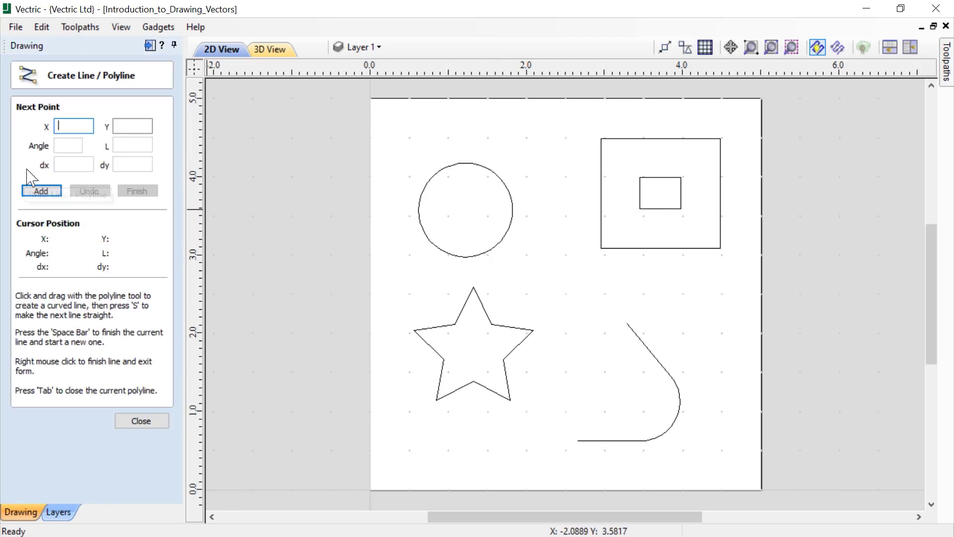
click(526, 138)
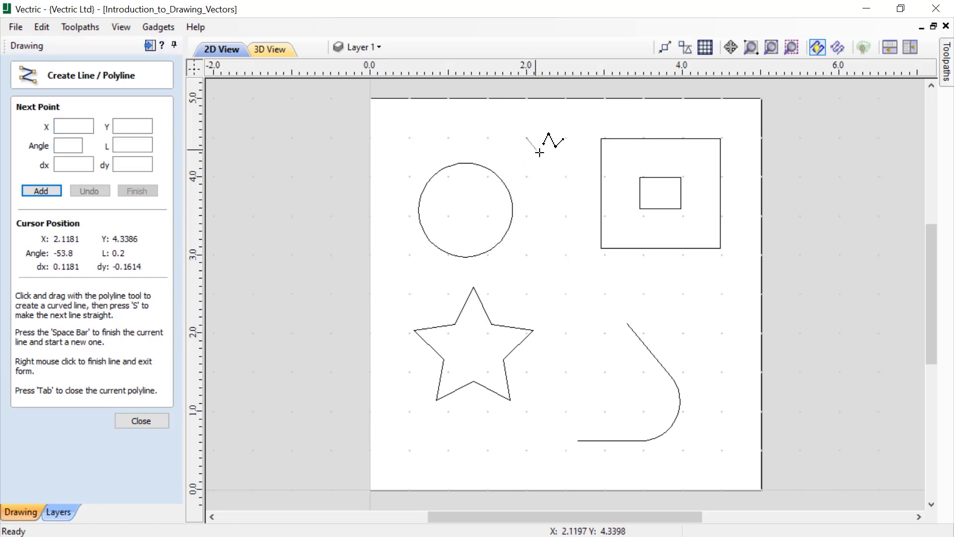
click(565, 138)
click(566, 176)
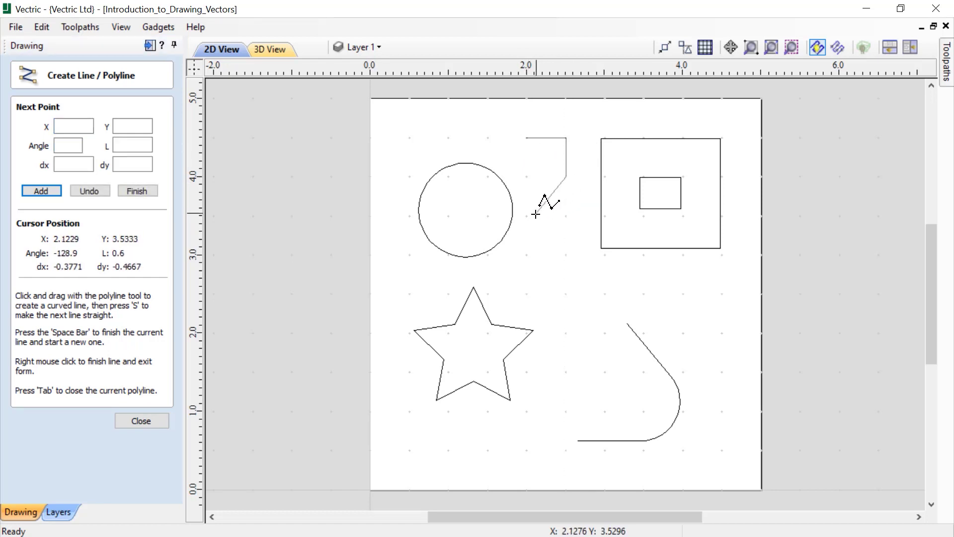
click(526, 216)
click(526, 254)
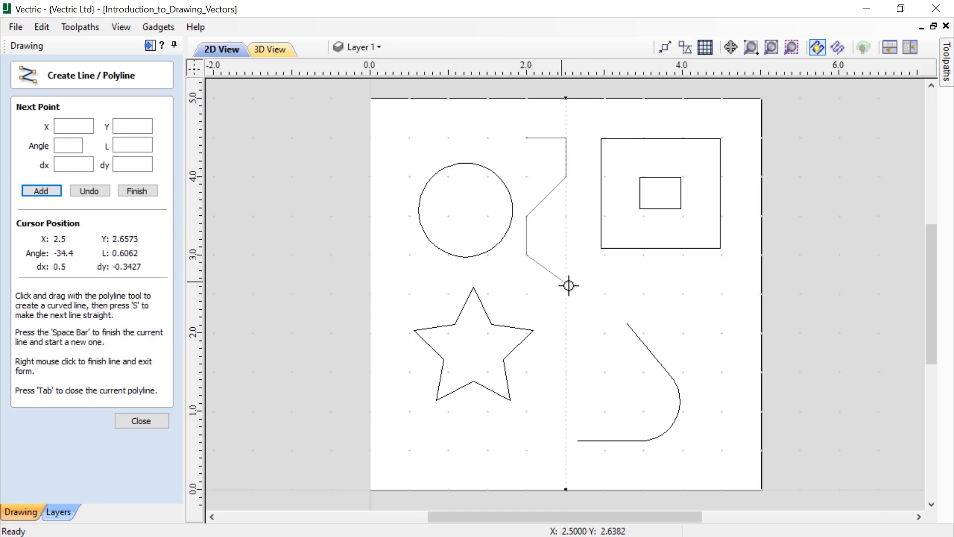
click(567, 333)
click(566, 372)
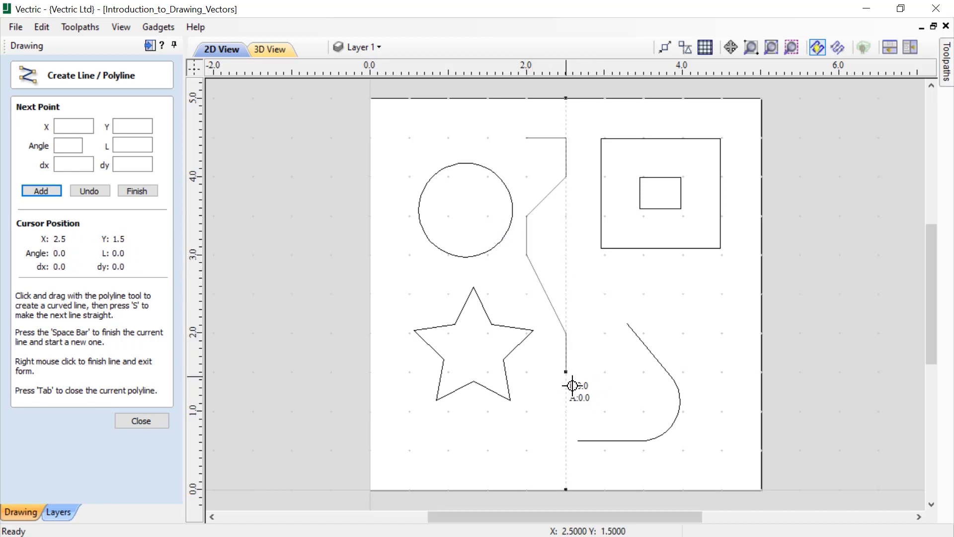
click(531, 453)
right_click(531, 453)
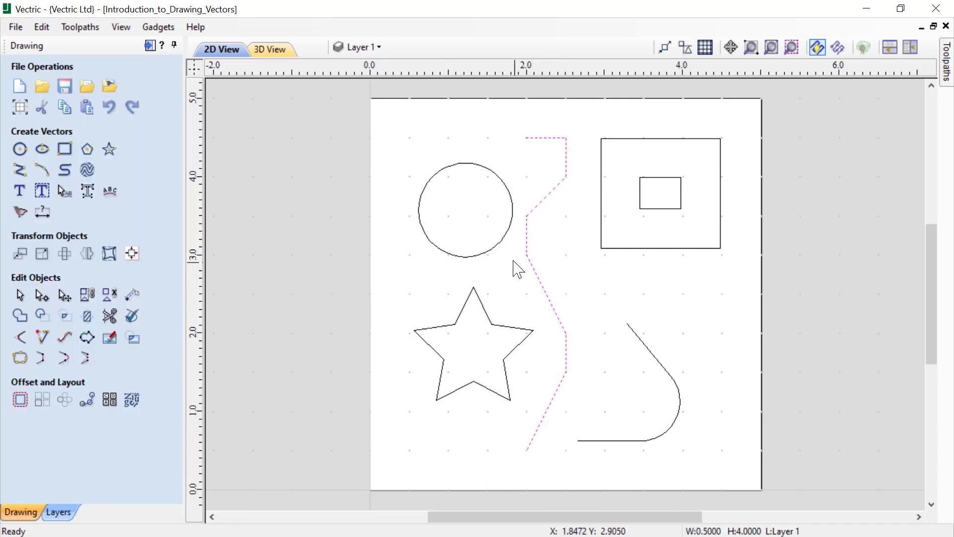
Move the circle so its centre snaps to the grid point at (1.5, 3.5), undo the move and deselect the circle.
click(487, 254)
click(487, 254)
drag(469, 203, 490, 218)
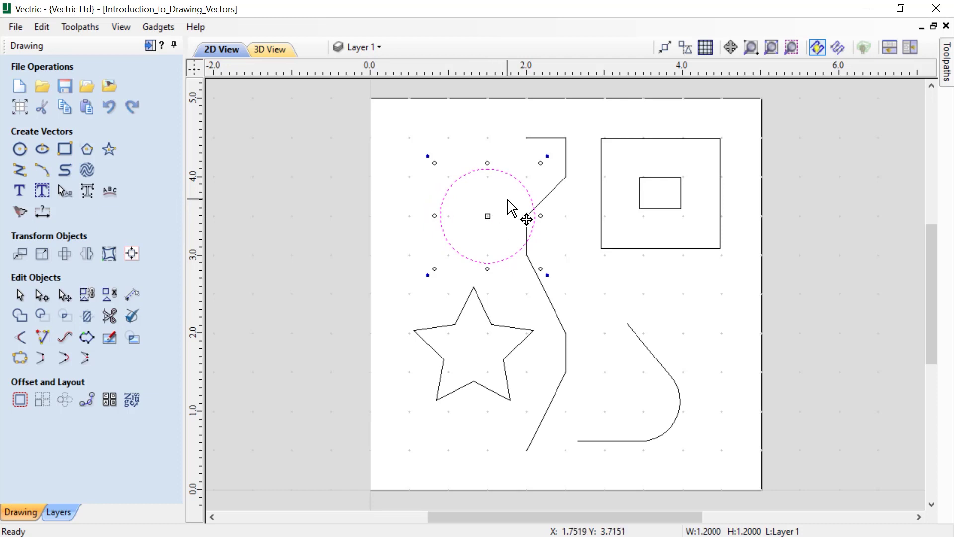
key(ctrl+z)
click(536, 188)
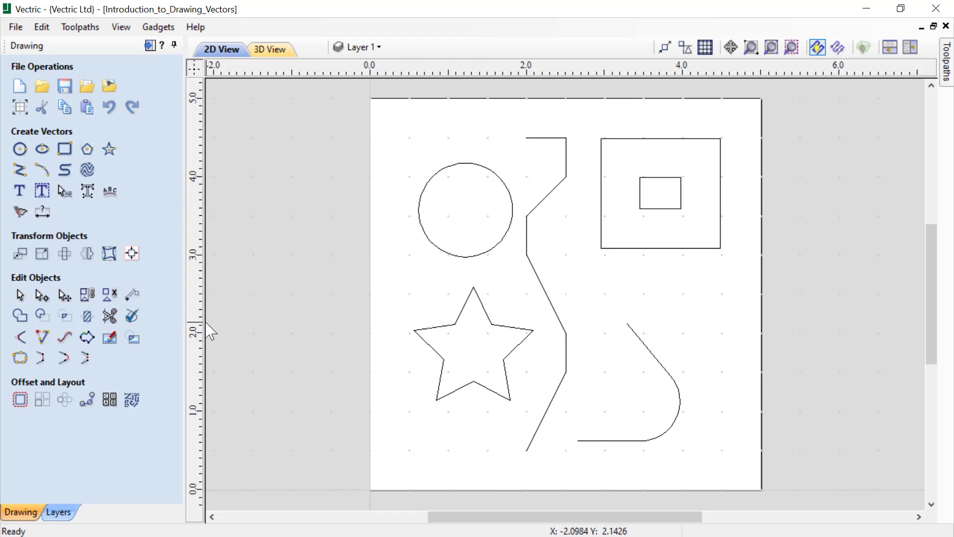
Place a vertical guide at X 0.35 inches and a horizontal guide at Y 4.35 inches across the job.
drag(203, 305, 393, 284)
drag(450, 67, 453, 148)
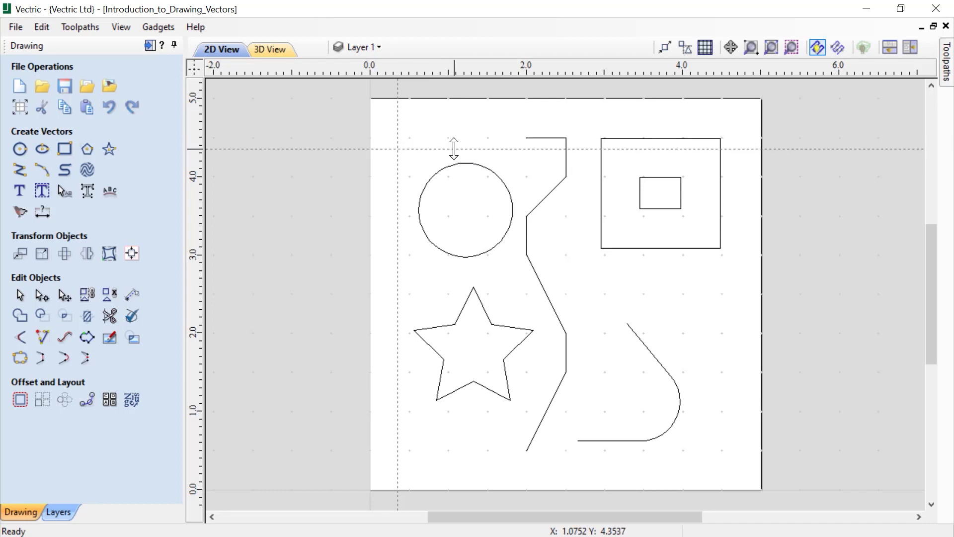
Delete the vertical guide via its Guide Properties and place a new vertical guide at X 0.3 inches.
double_click(398, 137)
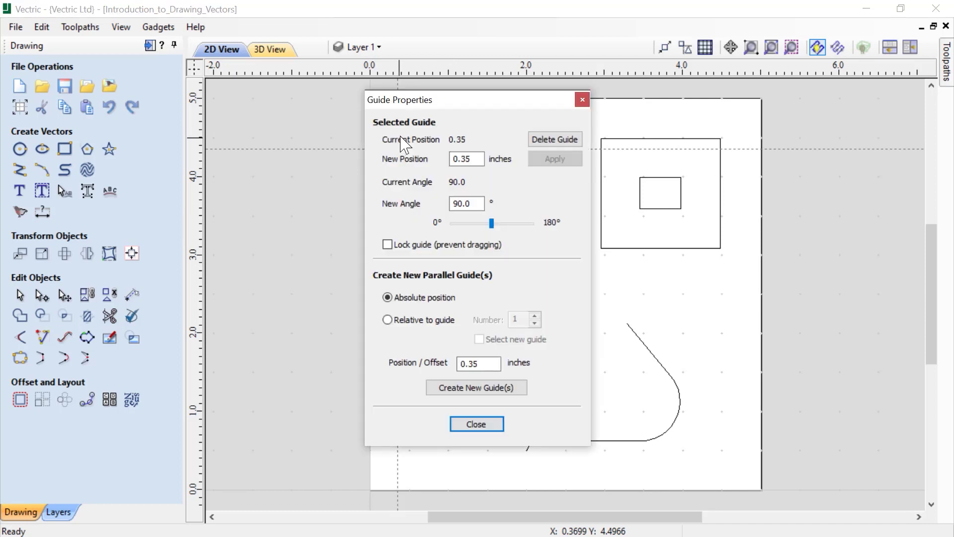
click(552, 140)
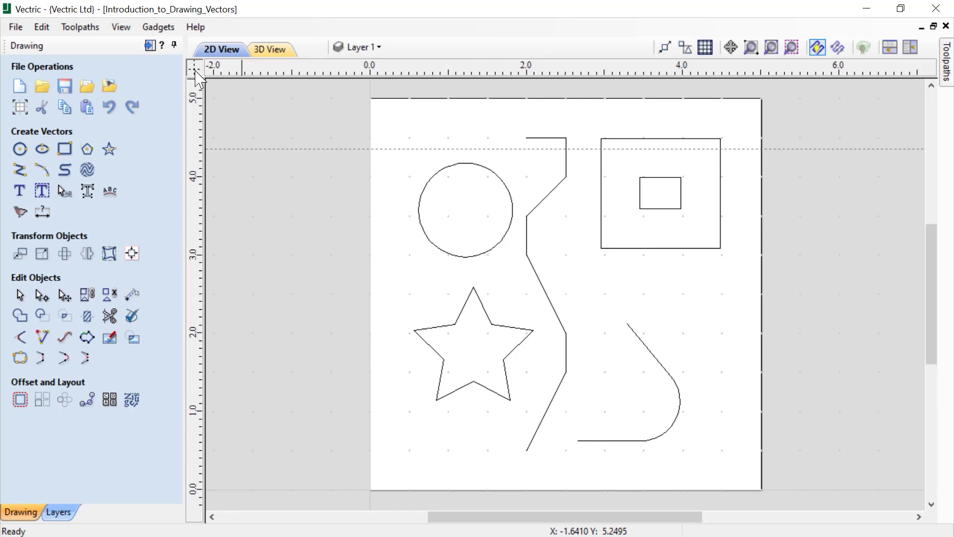
drag(361, 149, 419, 148)
drag(195, 229, 390, 208)
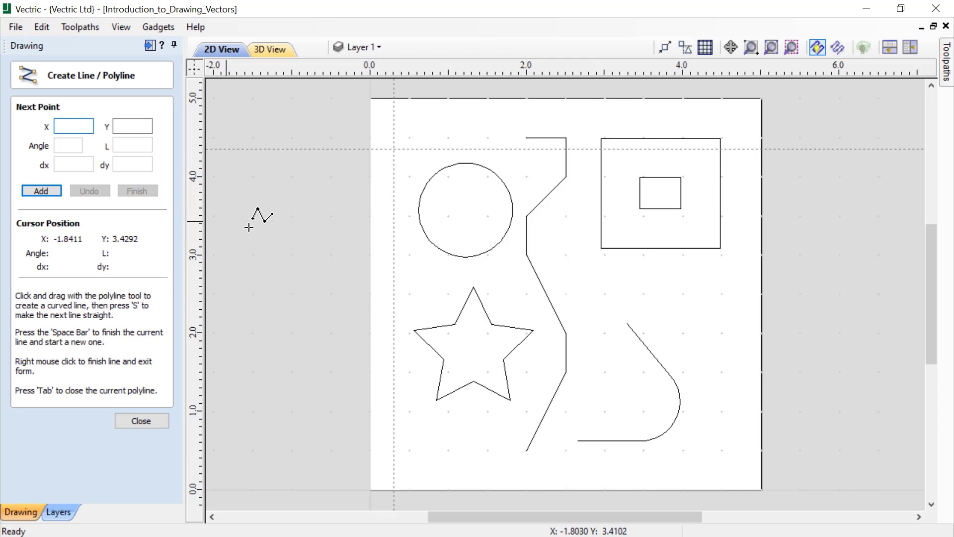
Draw an open polyline from about (0.63, 4.35) on the horizontal guide through the guide intersection (0.3, 4.35) and job corners (0, 0) and (5, 5).
click(419, 149)
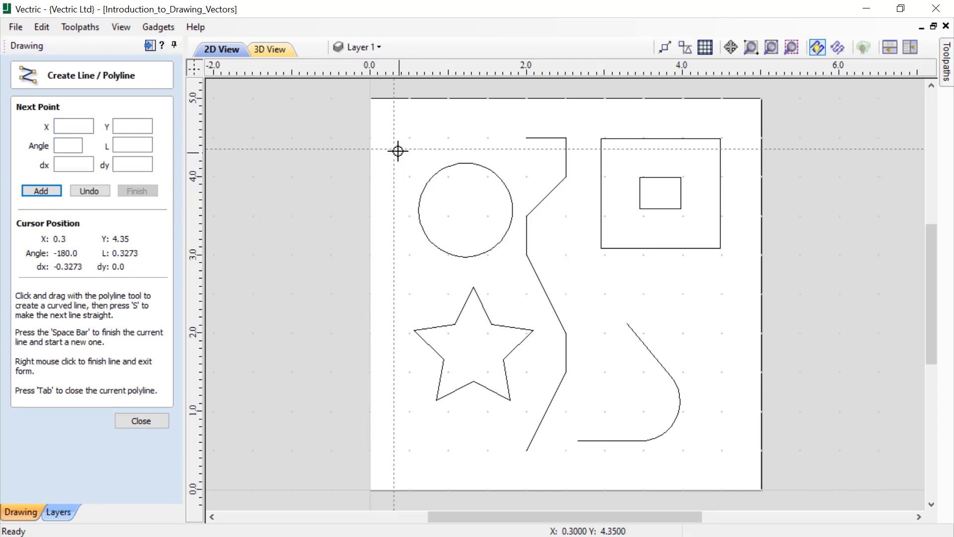
click(396, 148)
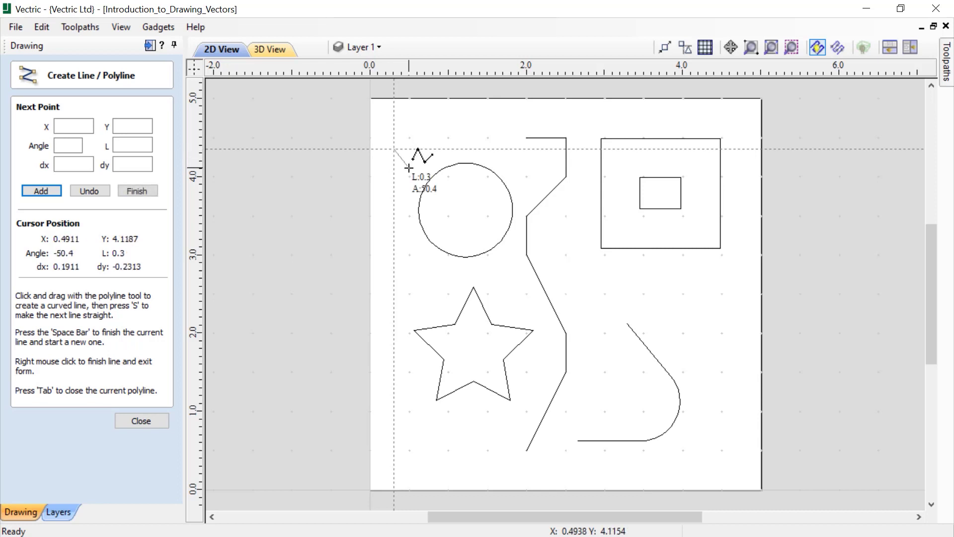
click(372, 489)
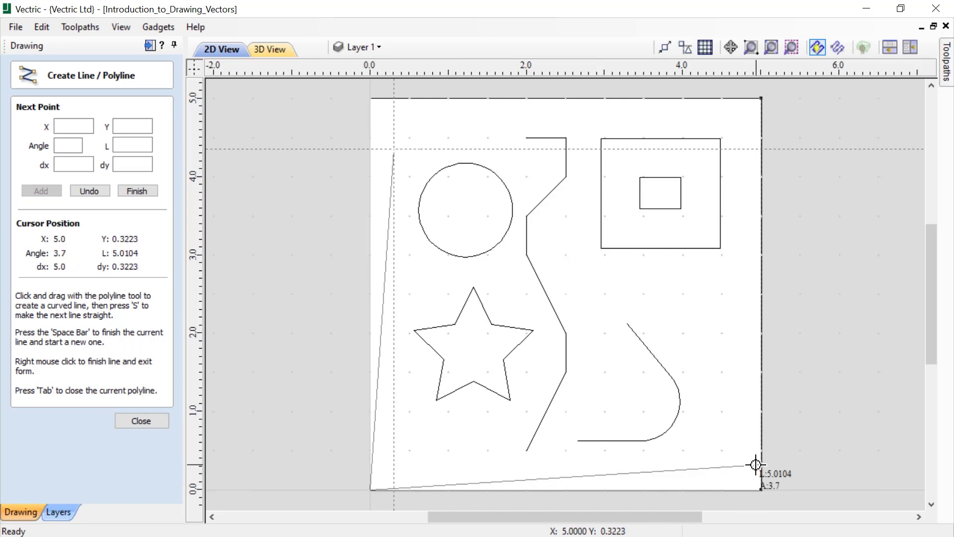
click(761, 98)
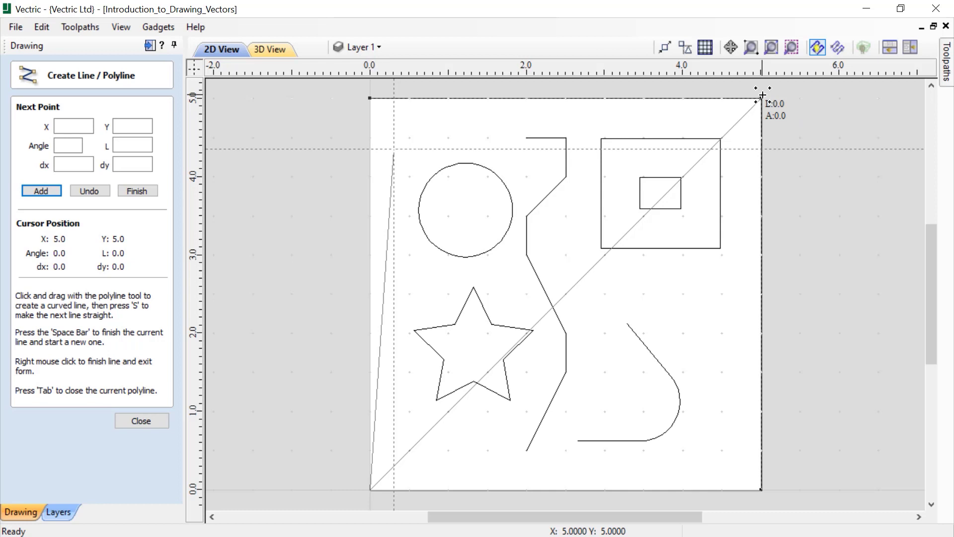
right_click(761, 95)
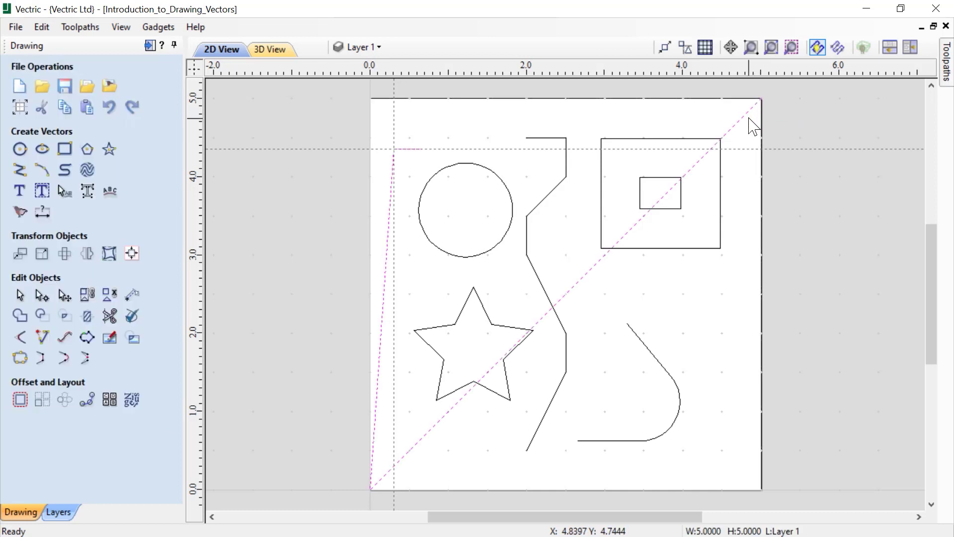
Delete the corner-to-corner polyline and the earlier grid-snapped polyline, and remove both guides.
key(Delete)
click(528, 255)
key(Delete)
drag(394, 283, 179, 288)
drag(418, 147, 432, 63)
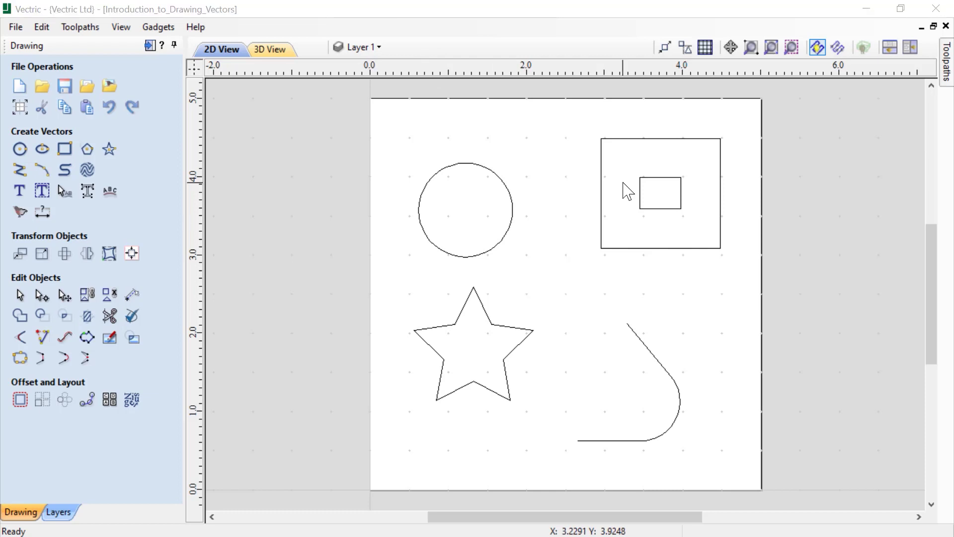
Turn off grid snapping and turn on geometry snapping.
click(705, 47)
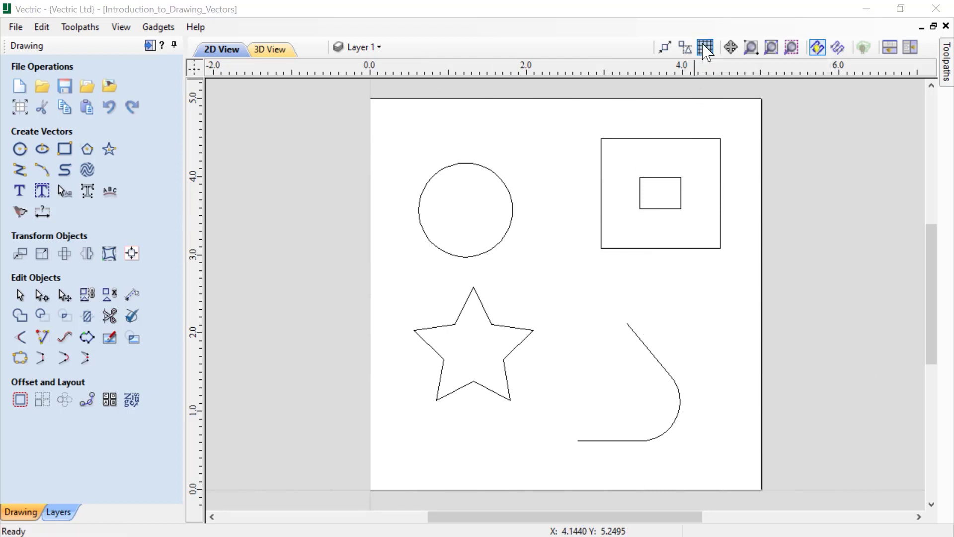
click(669, 49)
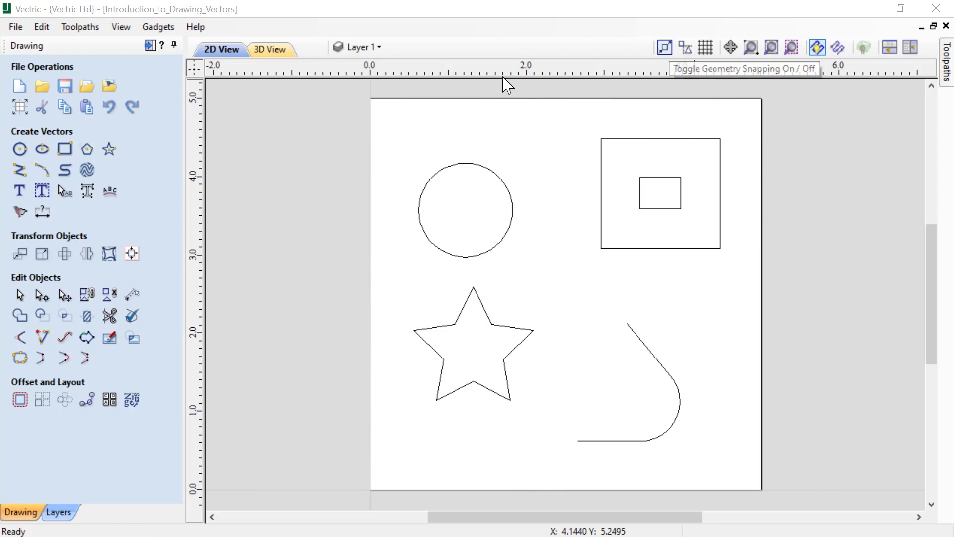
Draw a closed triangle snapped to the midpoints of the open curved vector's diagonal, base line and arc, and delete the triangle.
click(20, 170)
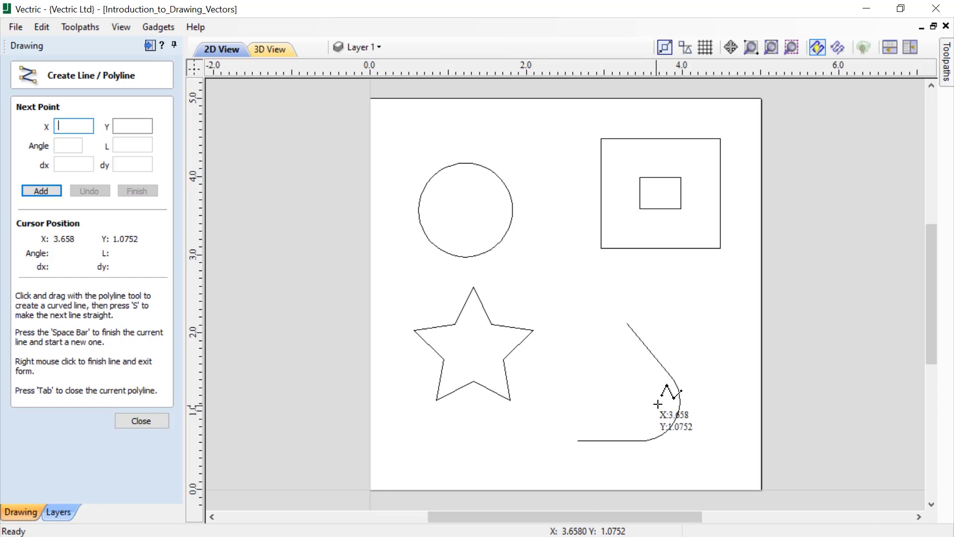
click(649, 351)
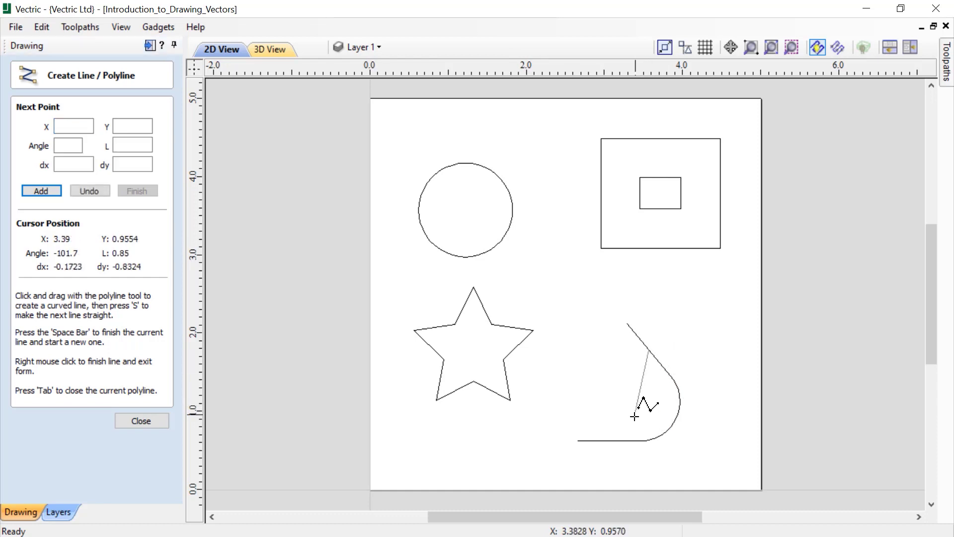
click(612, 441)
click(677, 419)
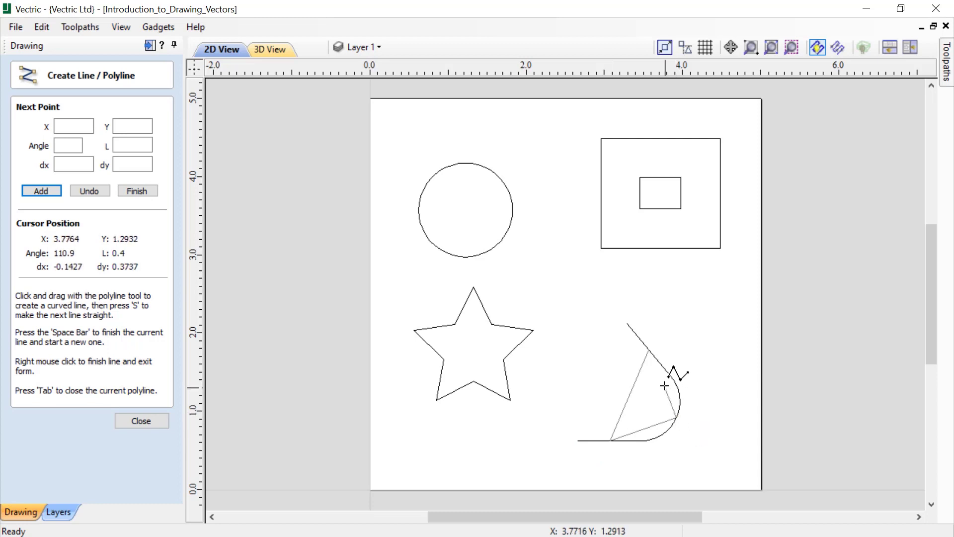
click(650, 352)
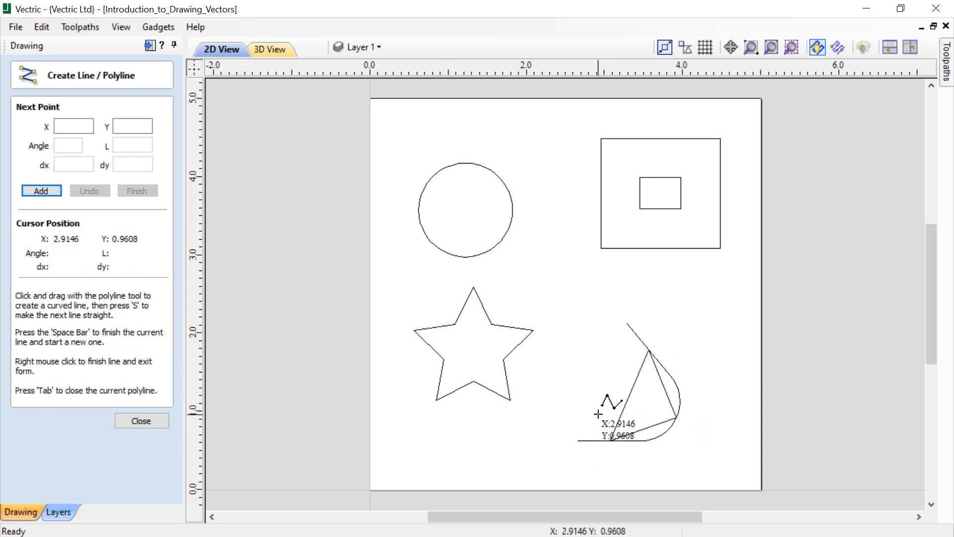
right_click(567, 406)
click(630, 393)
key(Delete)
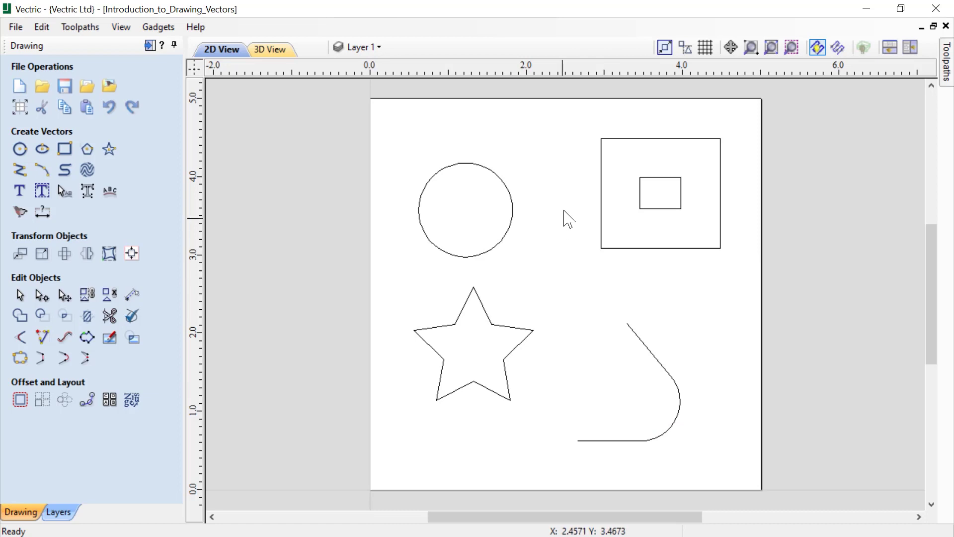
Switch from geometry snapping to smart snapping and enable Object Bounds in the Snapping Options.
click(685, 50)
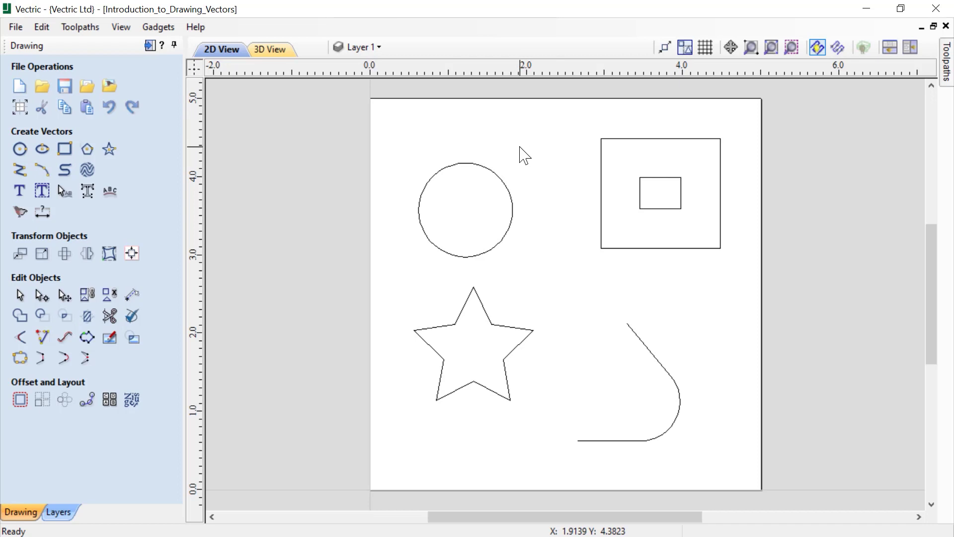
key(F4)
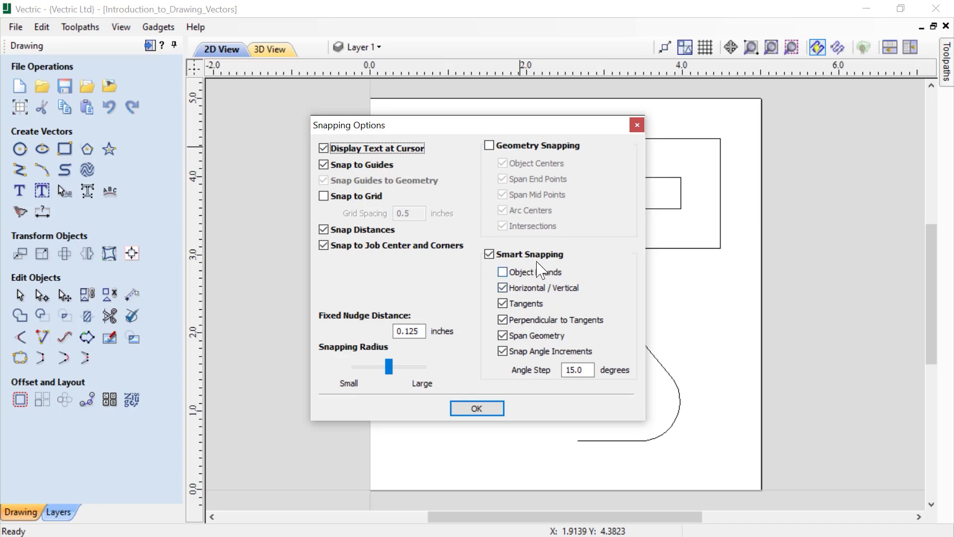
click(503, 273)
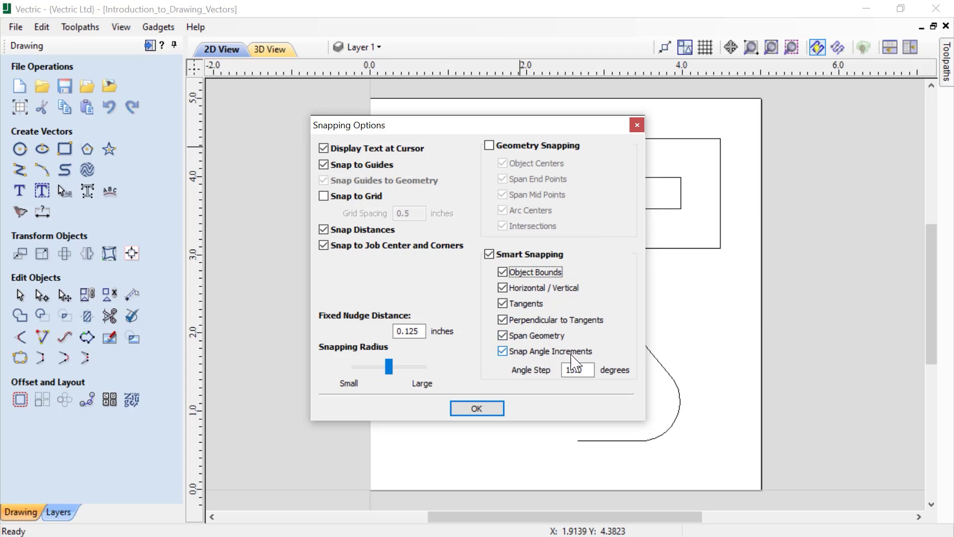
click(501, 413)
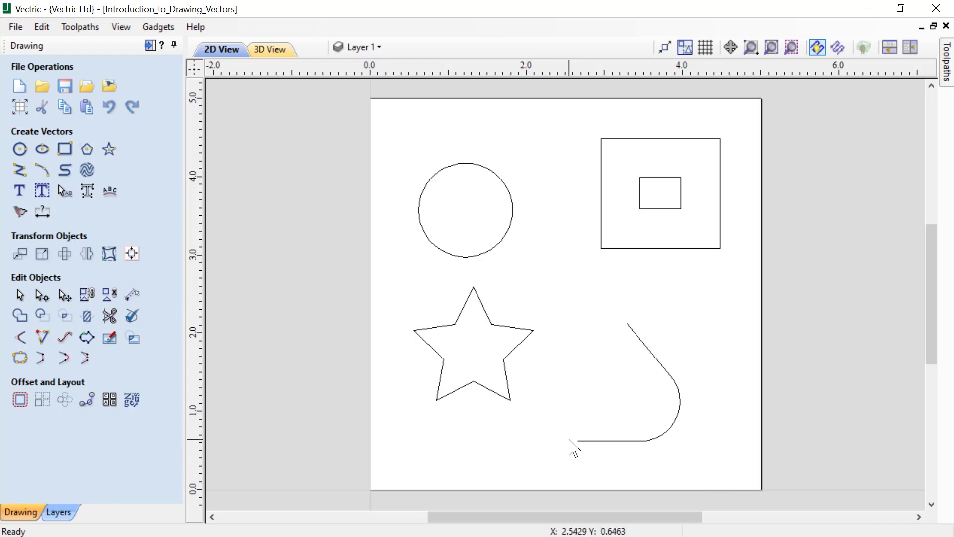
Draw an open polyline snapped to object bounds through about (2.66, 2.12), (2.08, 2.59) and (1.82, 2.98).
click(21, 175)
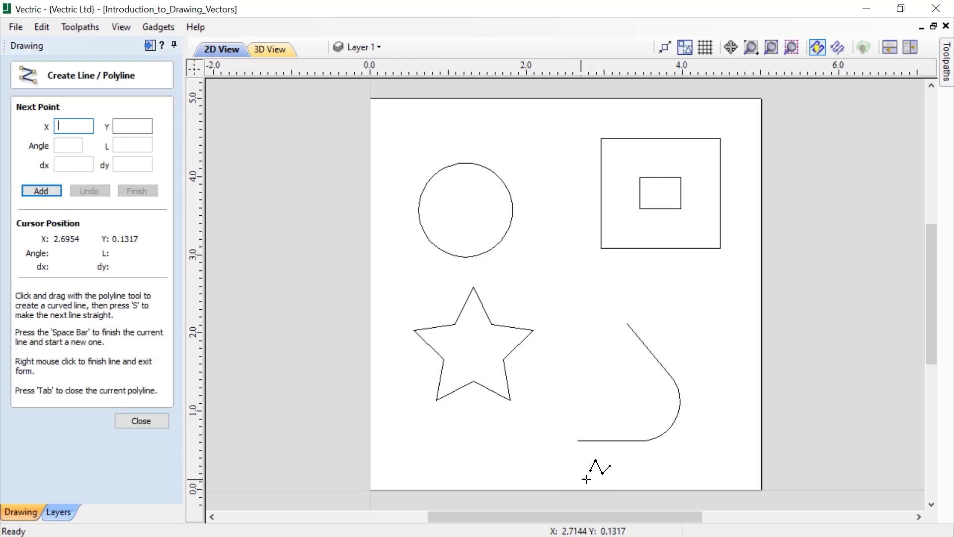
click(680, 441)
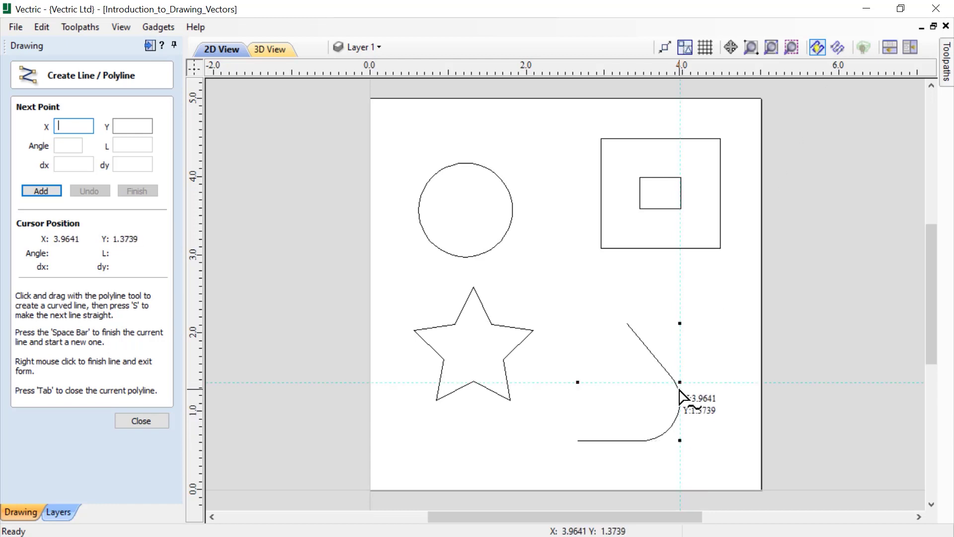
click(680, 324)
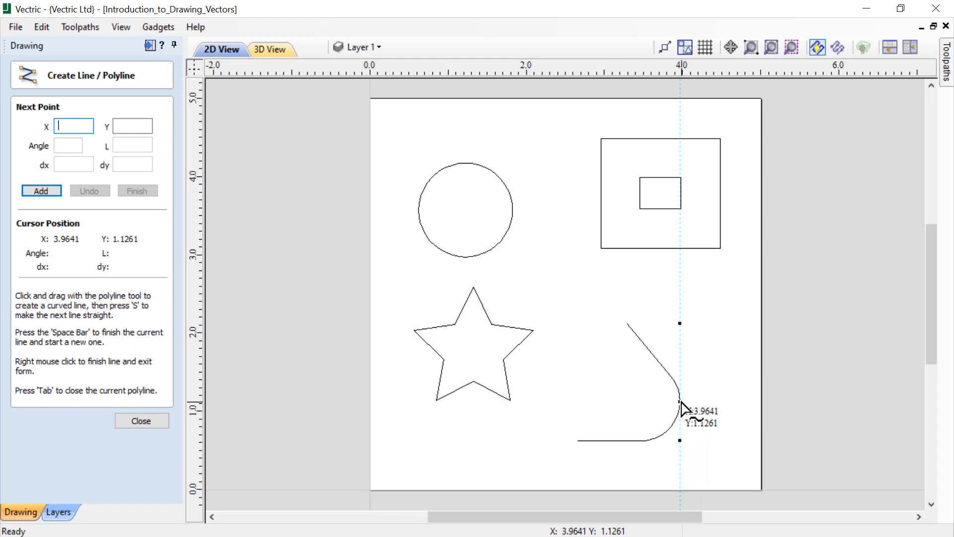
click(578, 323)
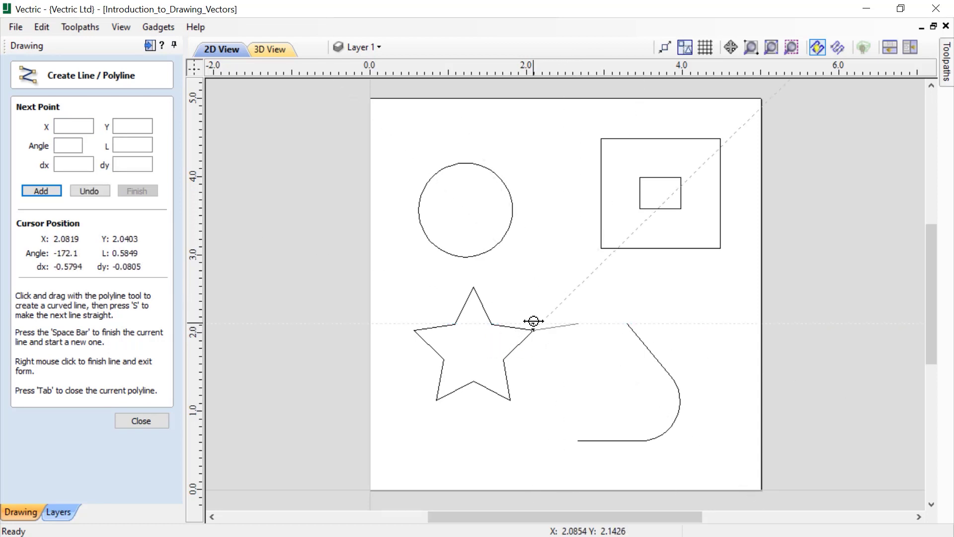
click(534, 287)
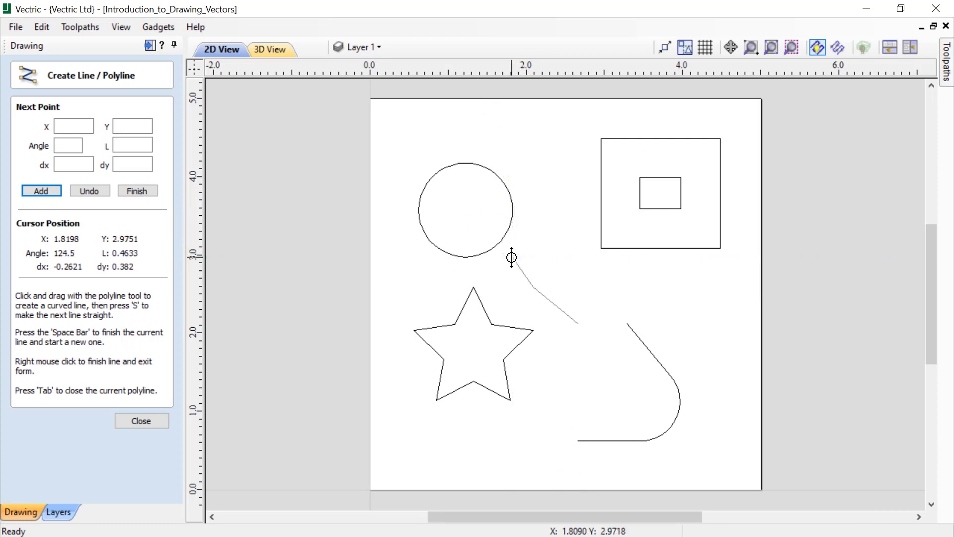
key(s)
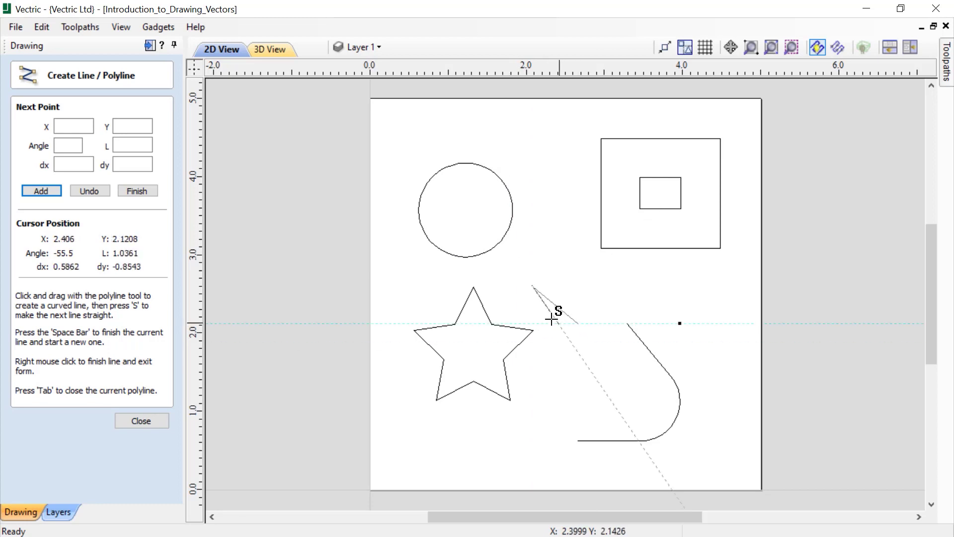
right_click(508, 287)
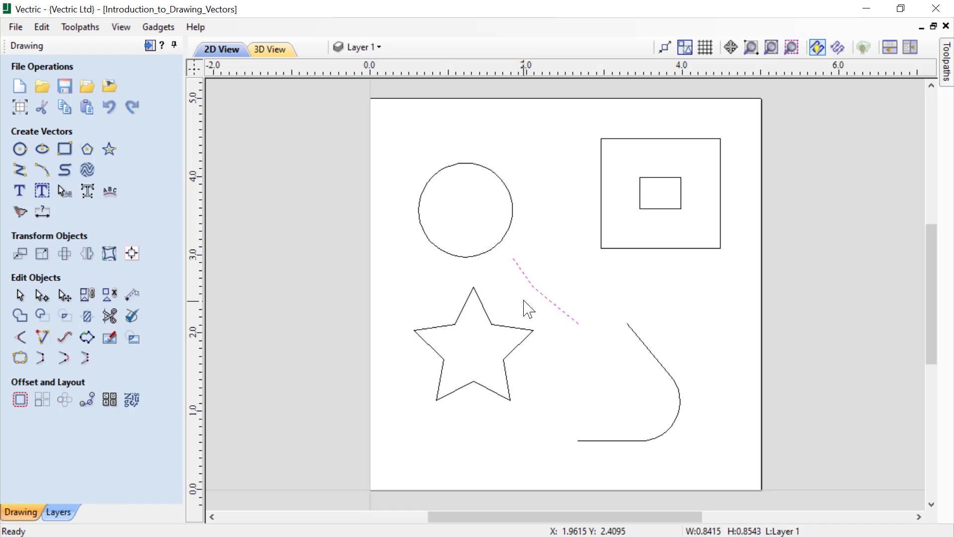
Disable Object Bounds in the Snapping Options and delete the selected polyline between the circle and the open curved vector.
key(F4)
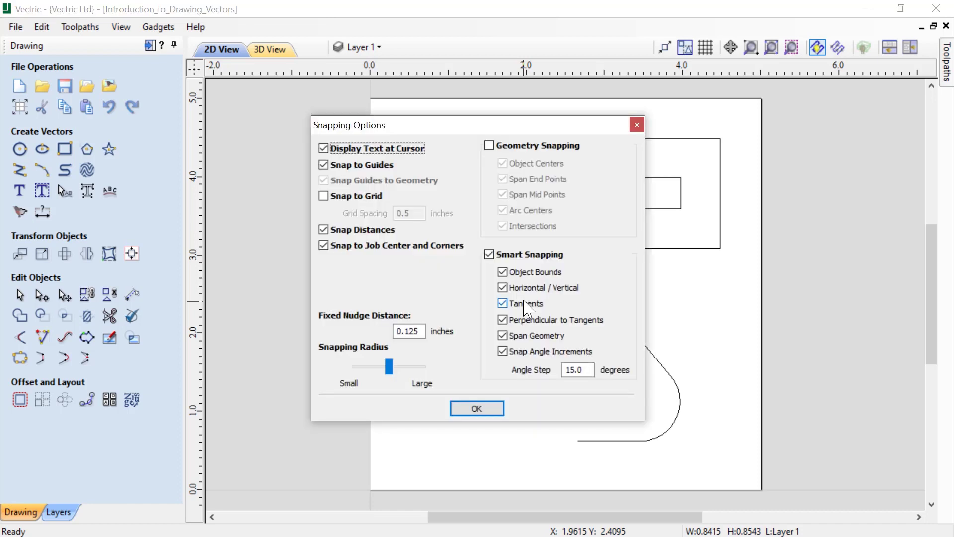
click(503, 272)
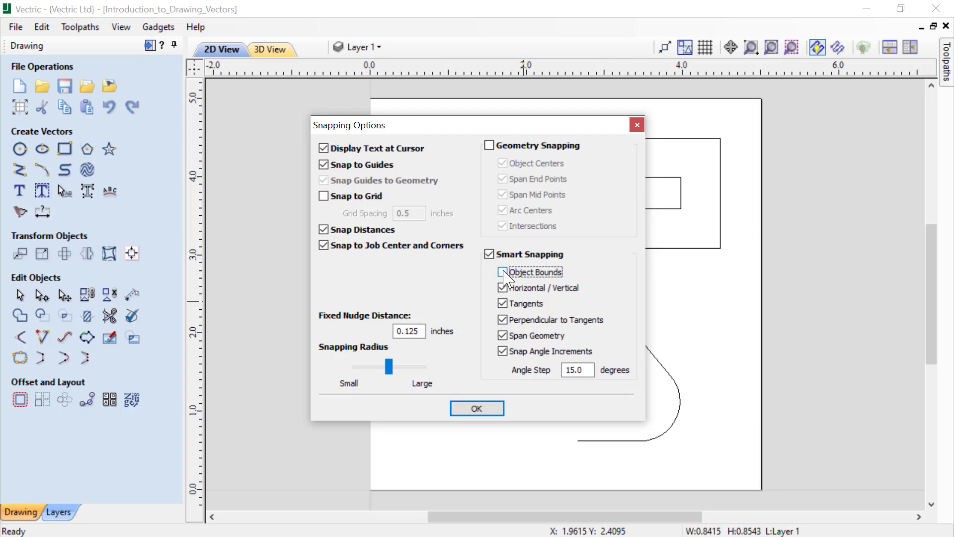
click(475, 408)
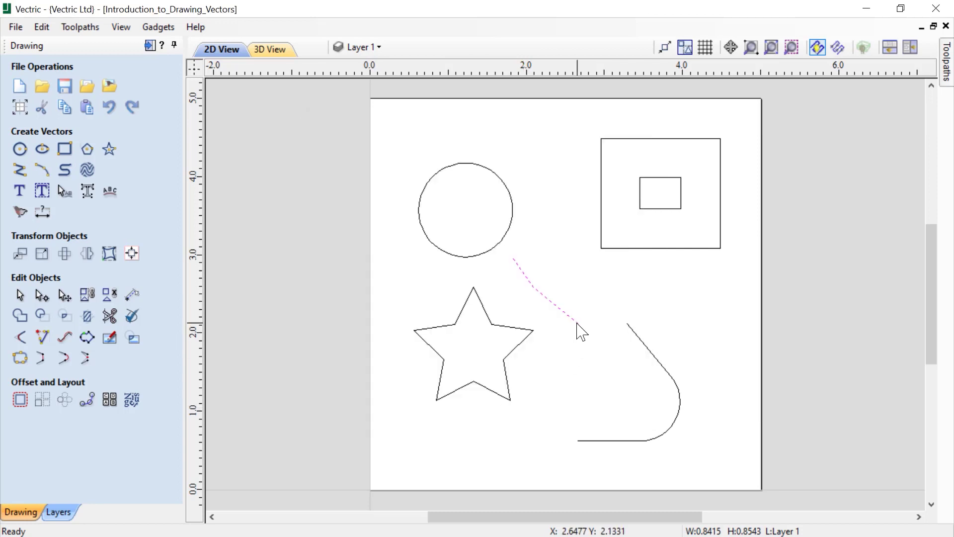
key(Delete)
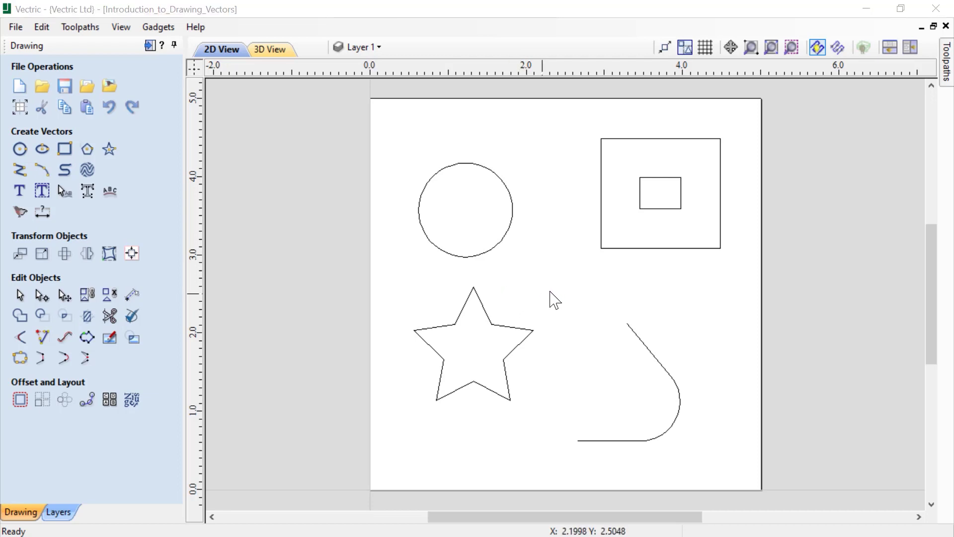
Draw an open polyline with smart snapping from the open curved vector's upper end through about (2.66, 1.60) and (2.29, 2.04), ending halfway to the outer rectangle's lower-left corner.
click(21, 169)
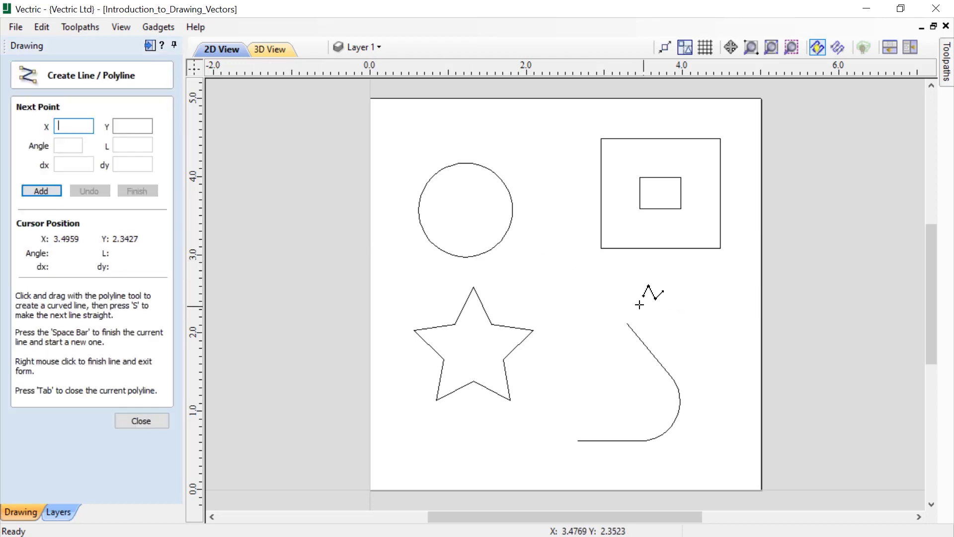
click(627, 327)
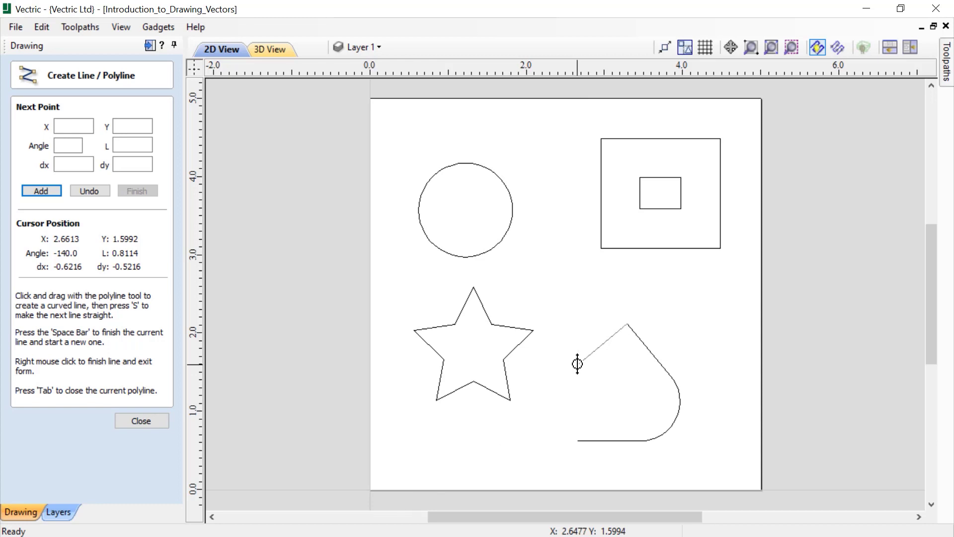
click(578, 364)
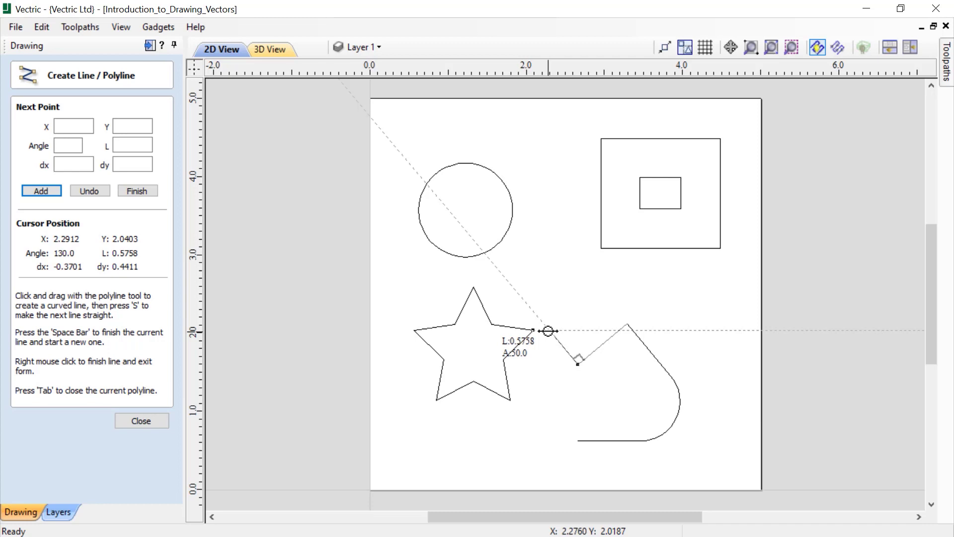
click(548, 330)
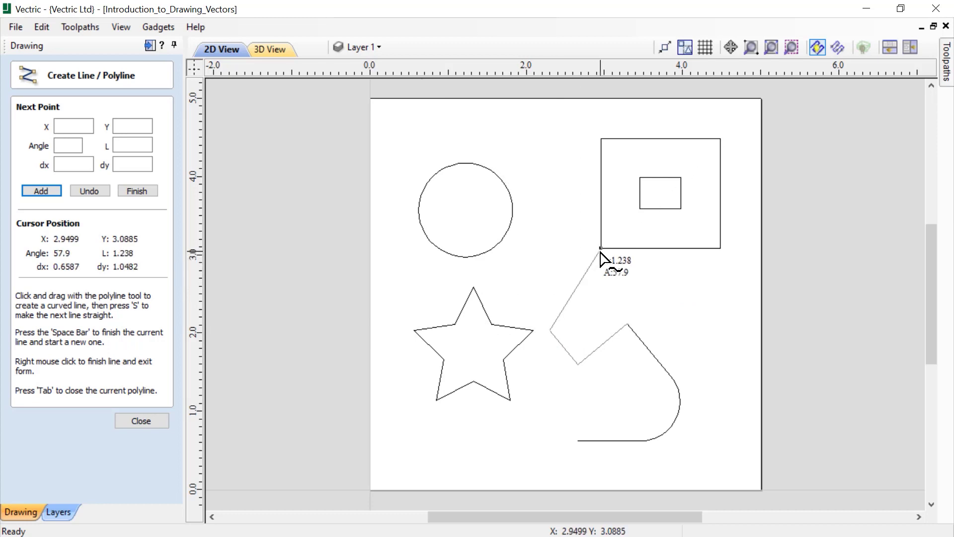
click(576, 289)
click(576, 288)
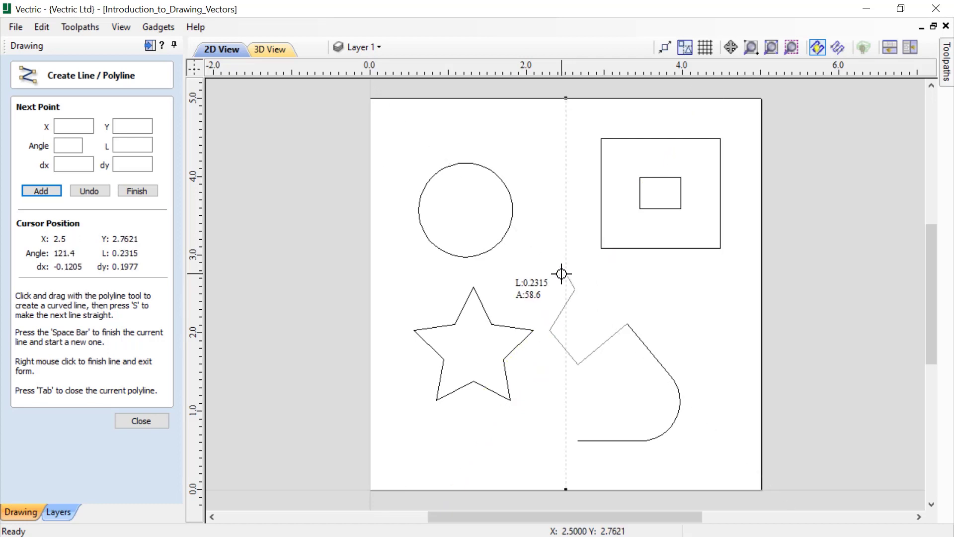
right_click(562, 274)
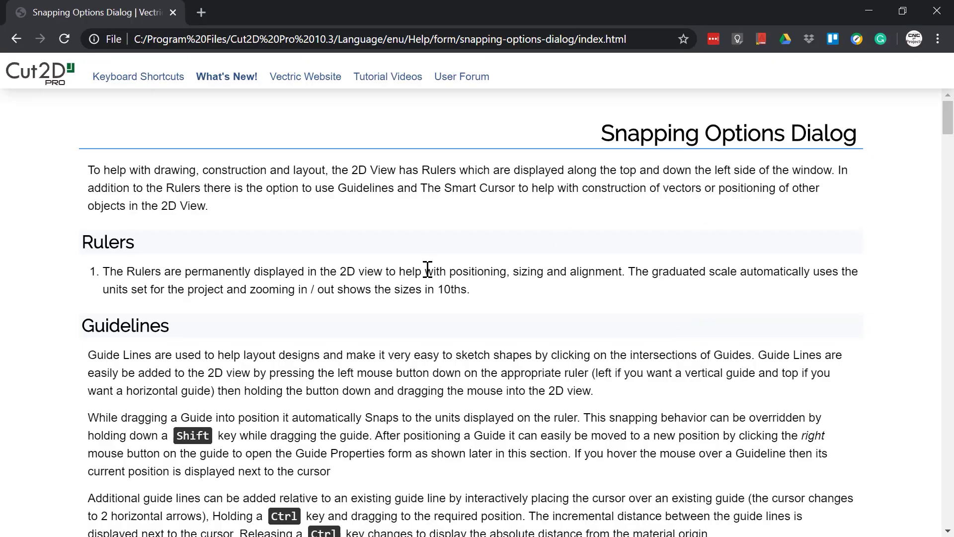
Review the guidelines, geometry snapping and smart snapping cursor sections of the Snapping Options Dialog help page.
scroll(425, 278, down, 10)
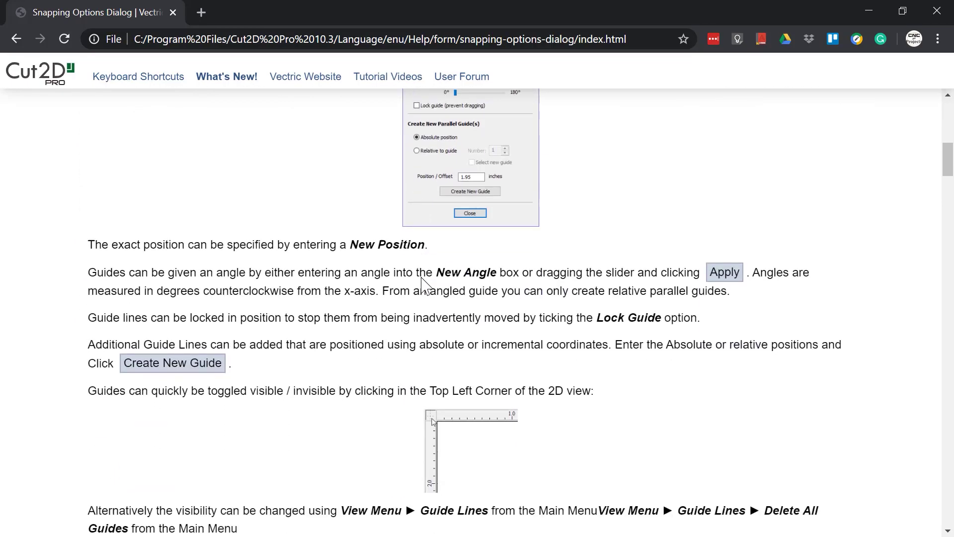
scroll(422, 285, down, 20)
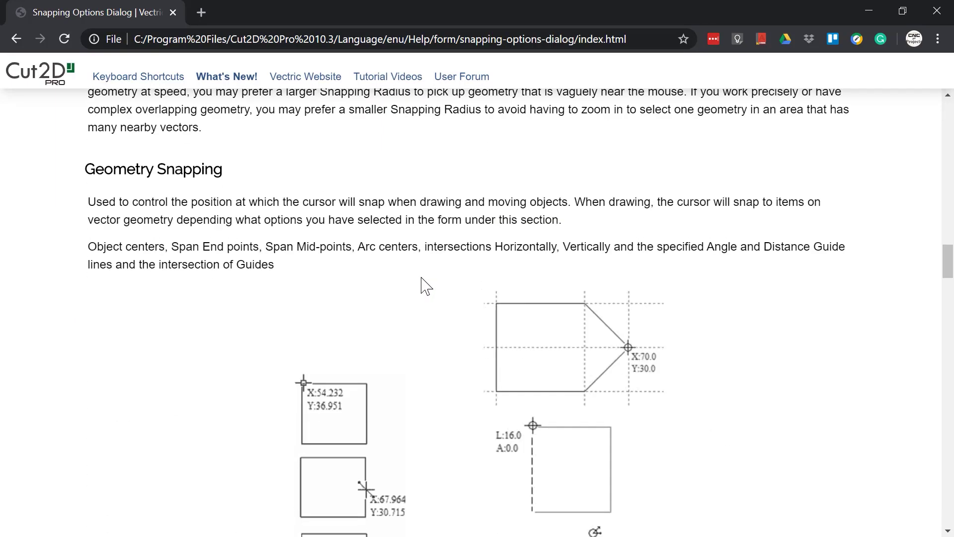
scroll(424, 286, down, 20)
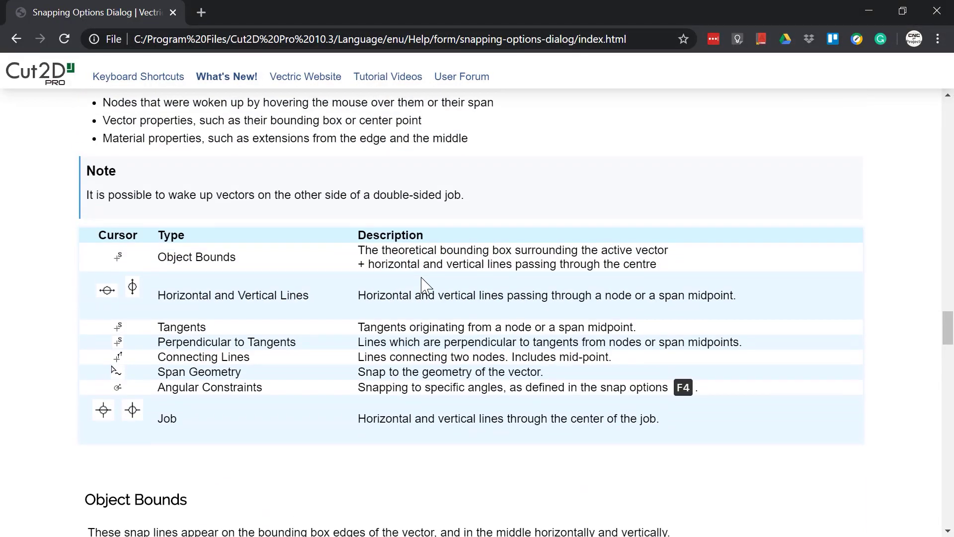